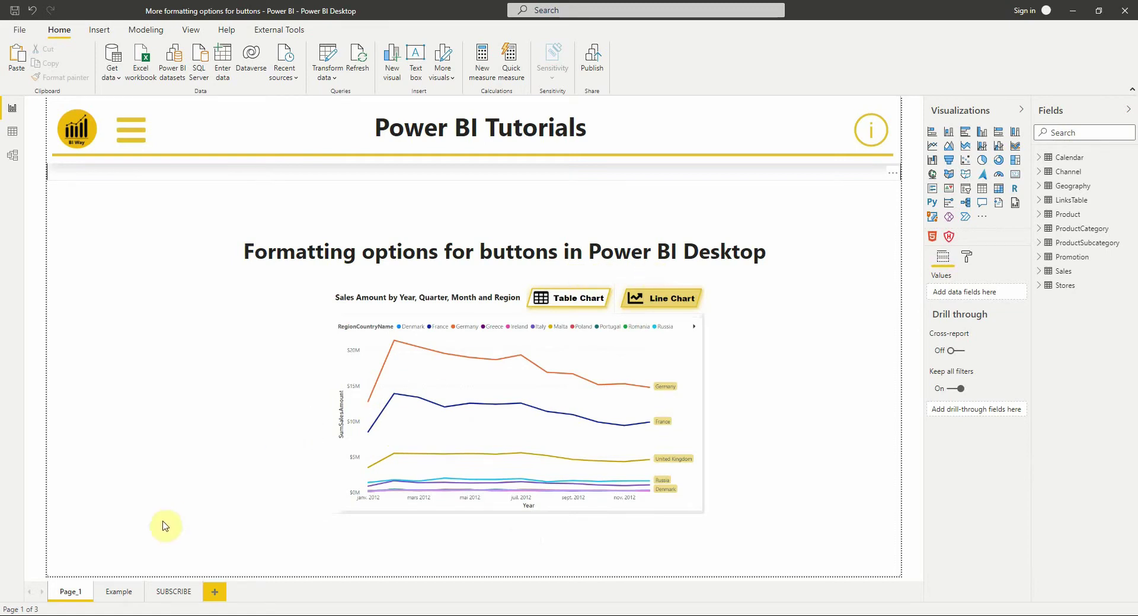
left_click(119, 590)
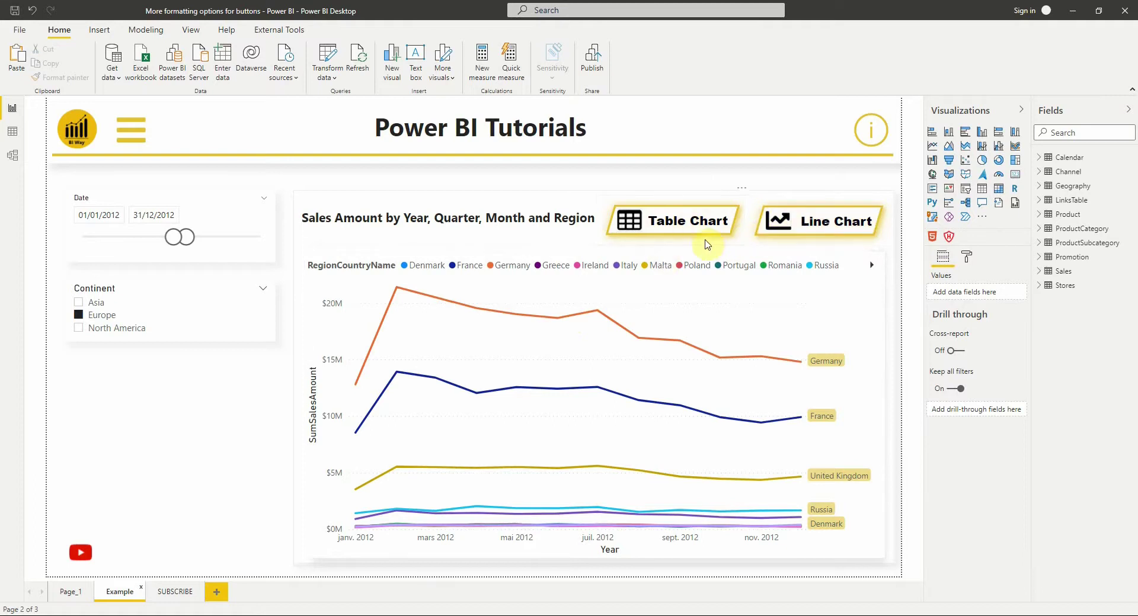
left_click(718, 224)
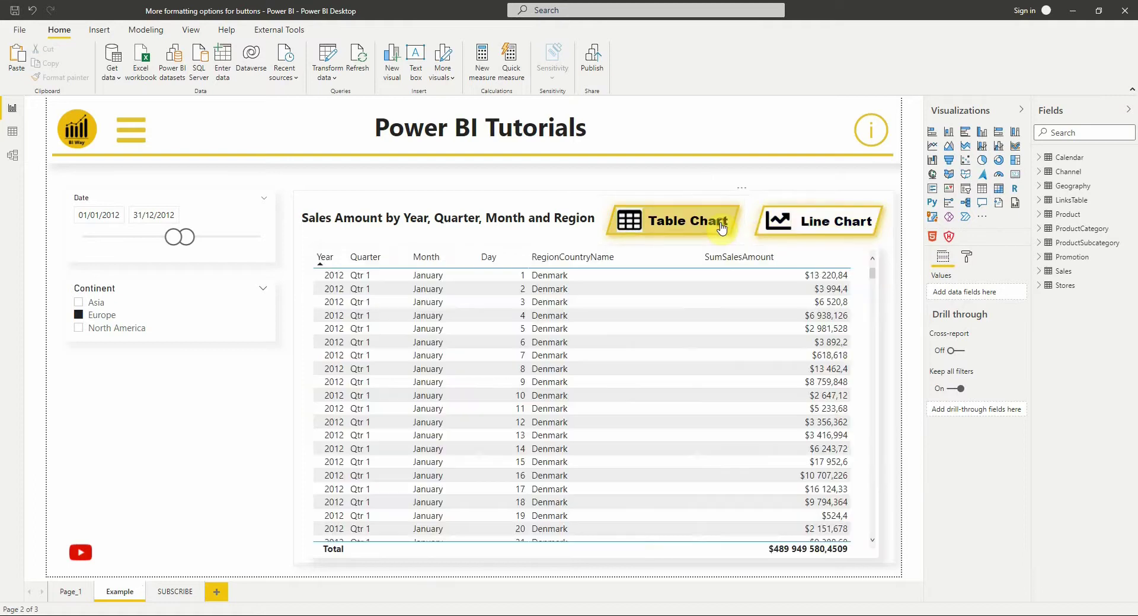
left_click(802, 230)
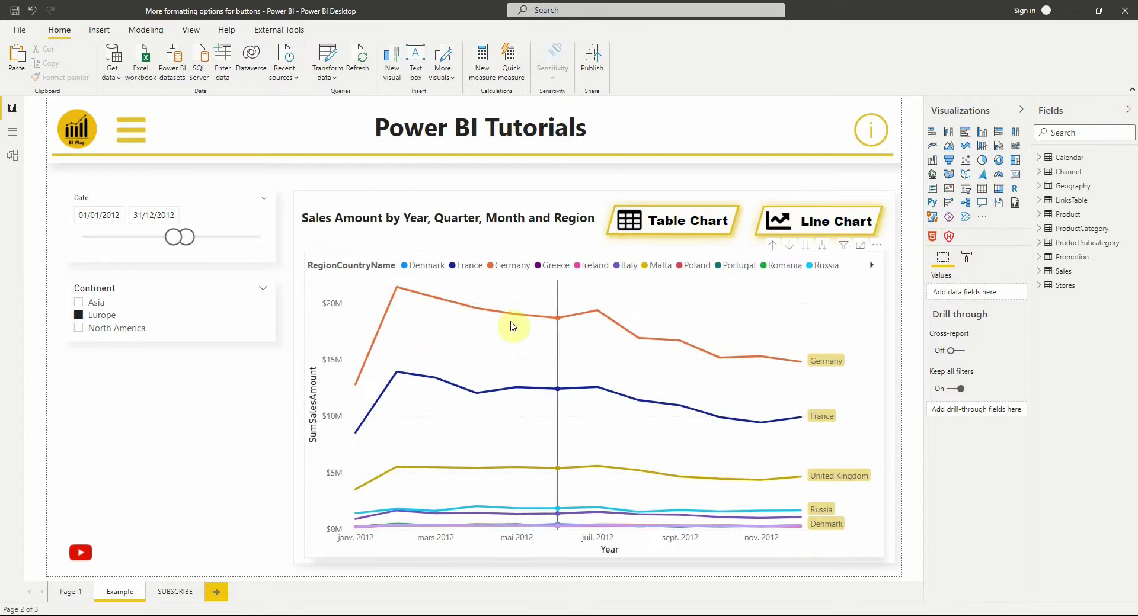
left_click(705, 220)
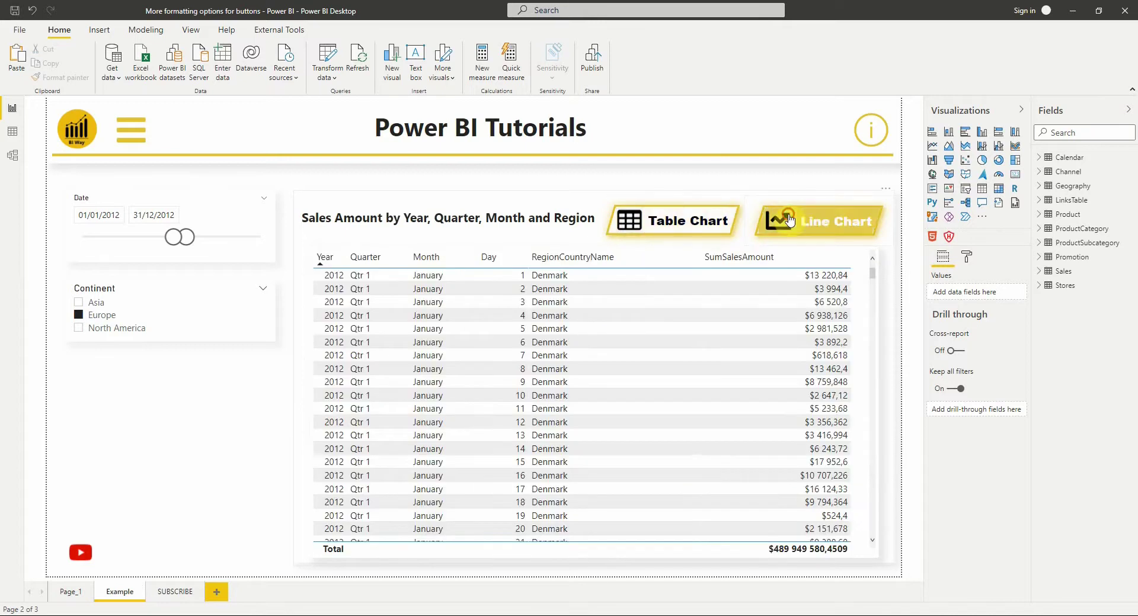
left_click(818, 223)
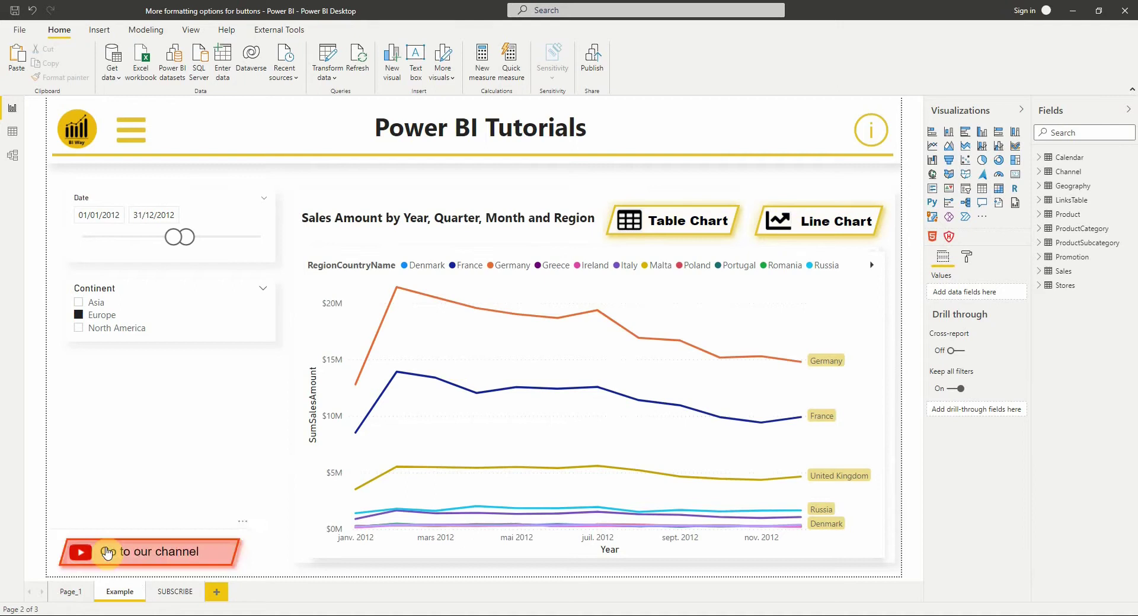
mouse_move(81, 552)
left_click(121, 556)
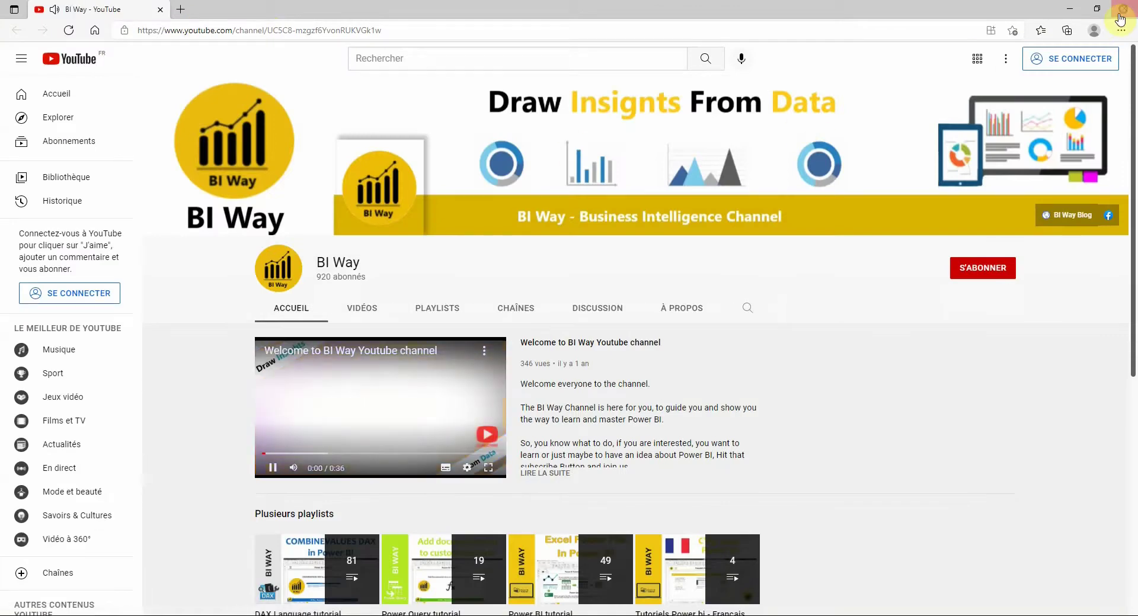
left_click(1121, 10)
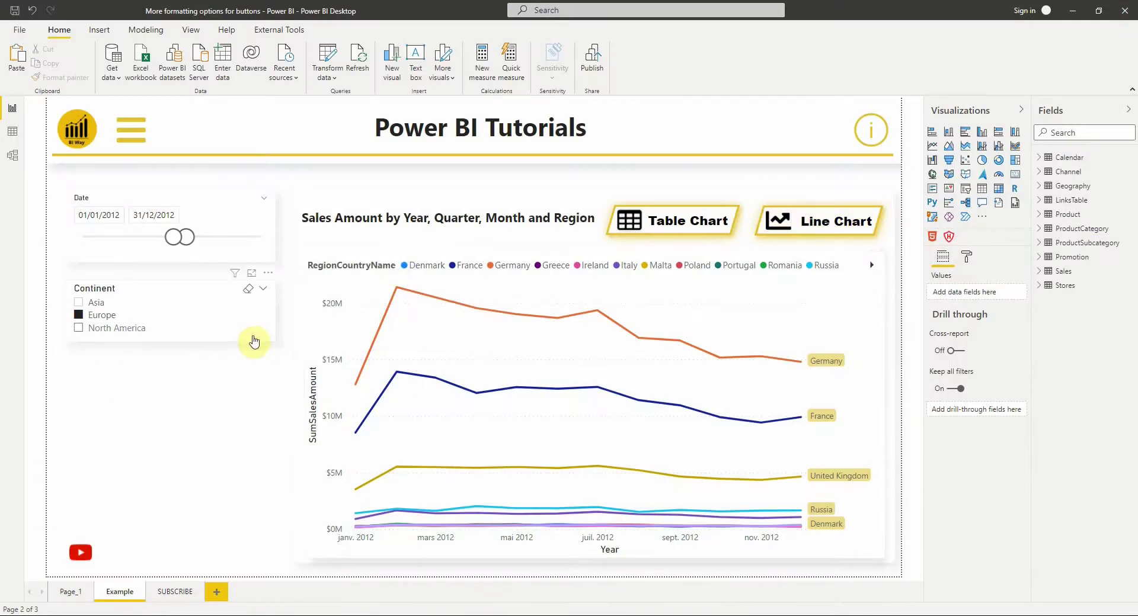
left_click(229, 432)
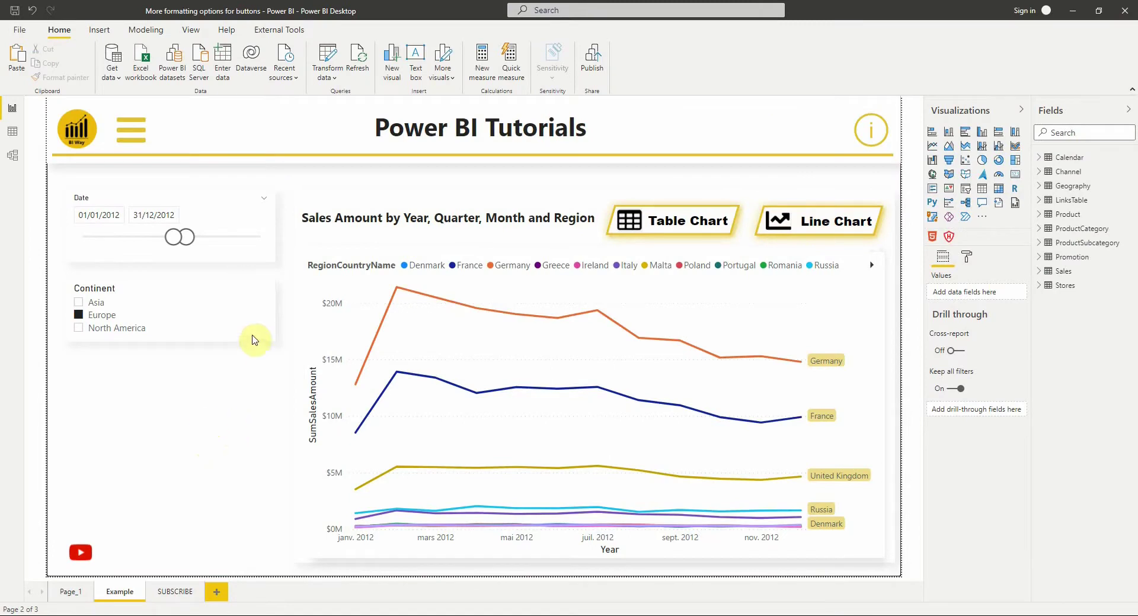
Insert a blank button and drag it to the lower-left, below the Continent slicer
left_click(99, 30)
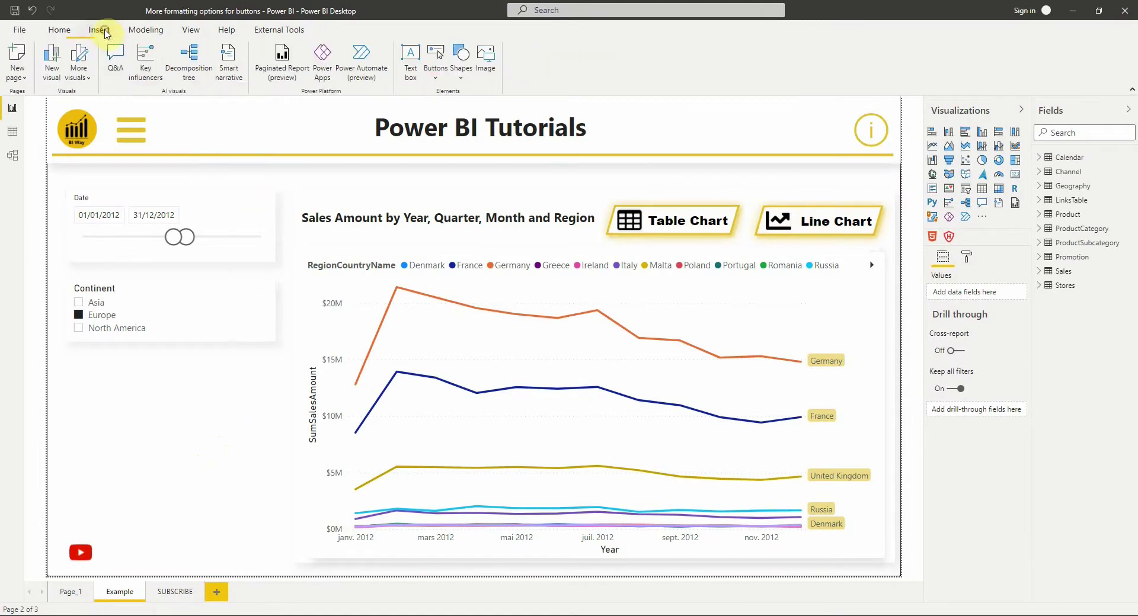
left_click(435, 72)
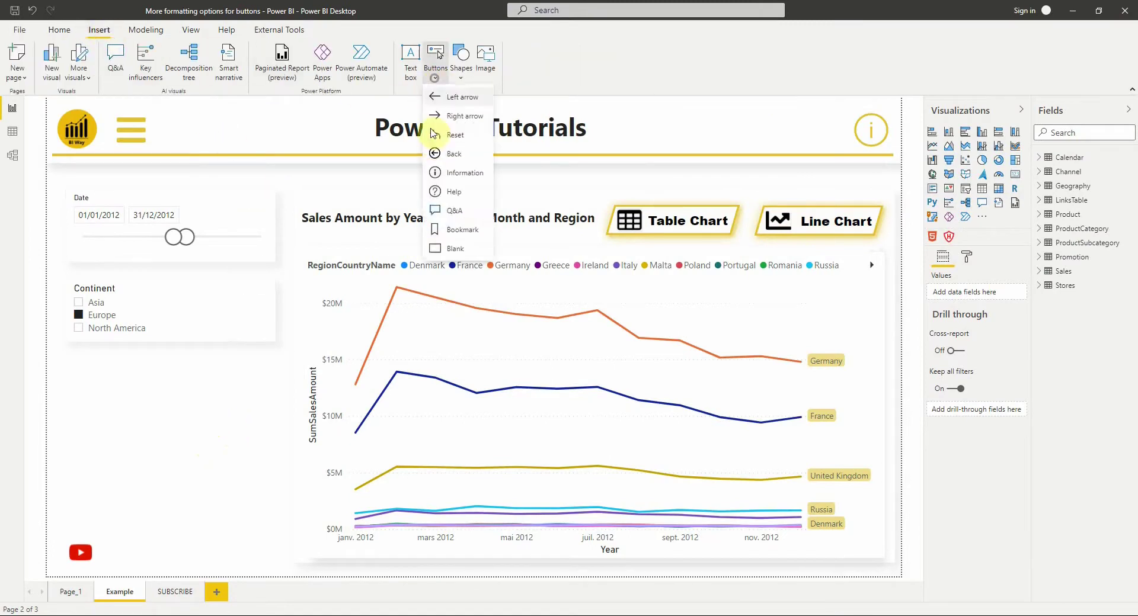
left_click(436, 249)
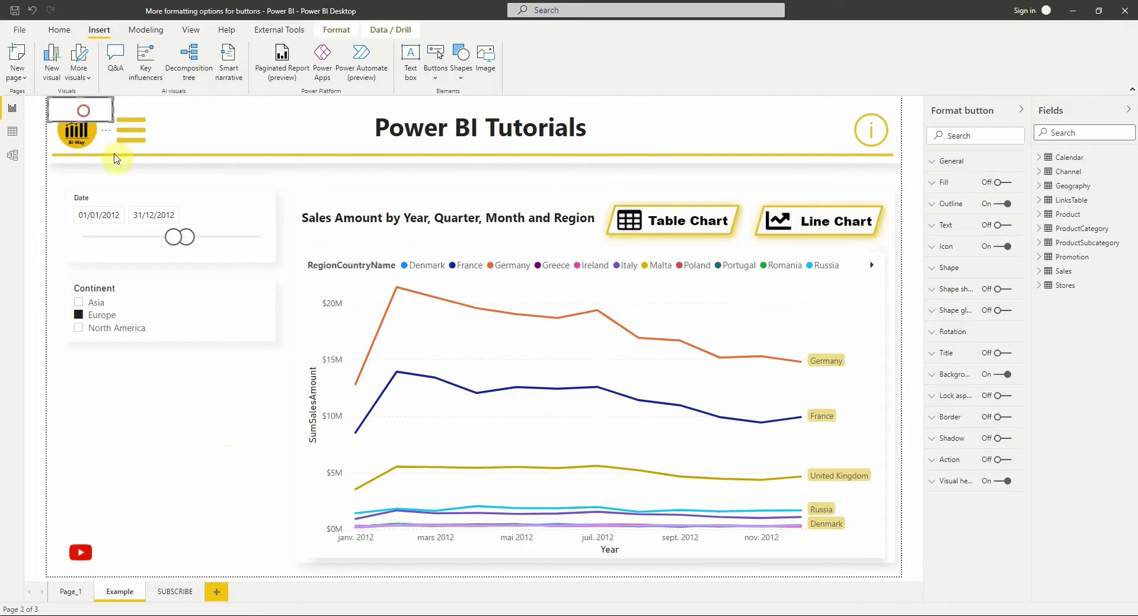
mouse_move(87, 112)
left_mouse_down()
mouse_move(155, 427)
mouse_move(204, 467)
left_mouse_up()
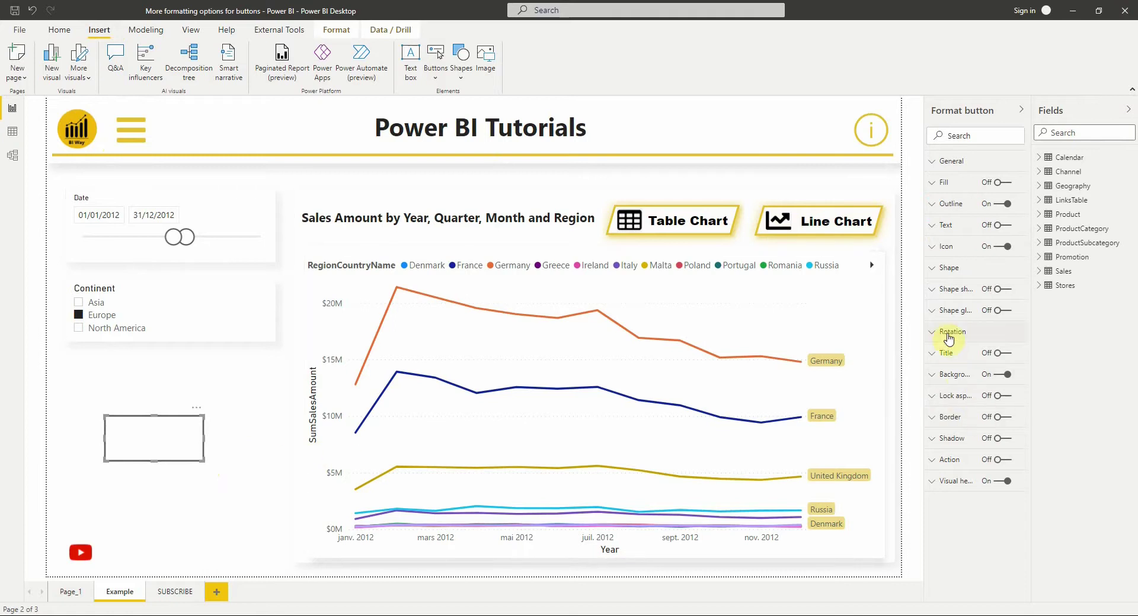
Try arrow, pentagon arrow, oval and rounded rectangle button shapes, settling on Oval
left_click(951, 269)
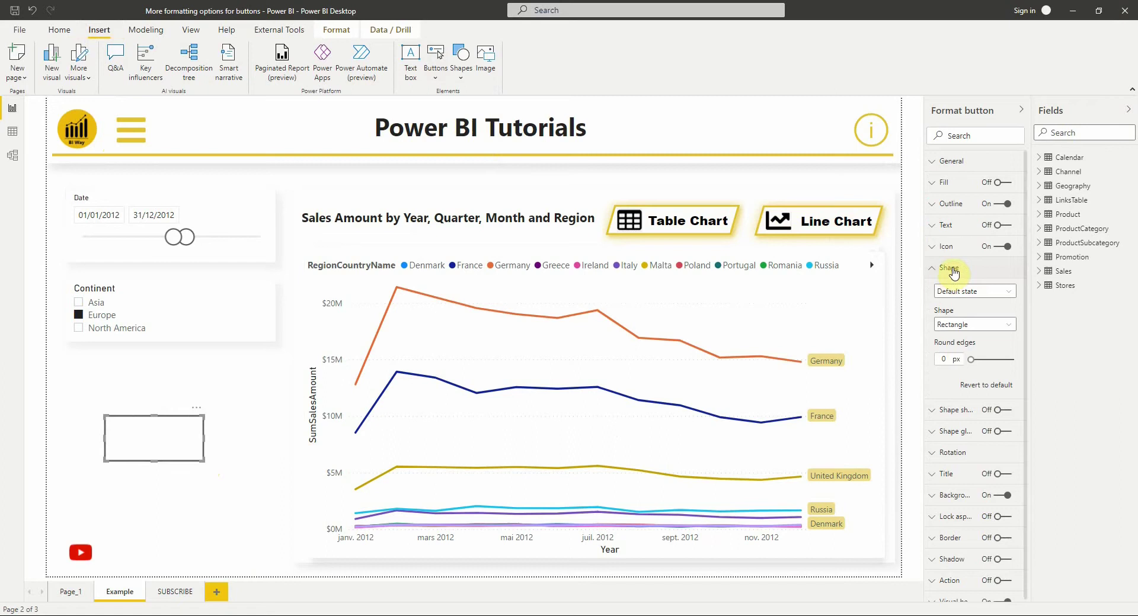
left_click(971, 325)
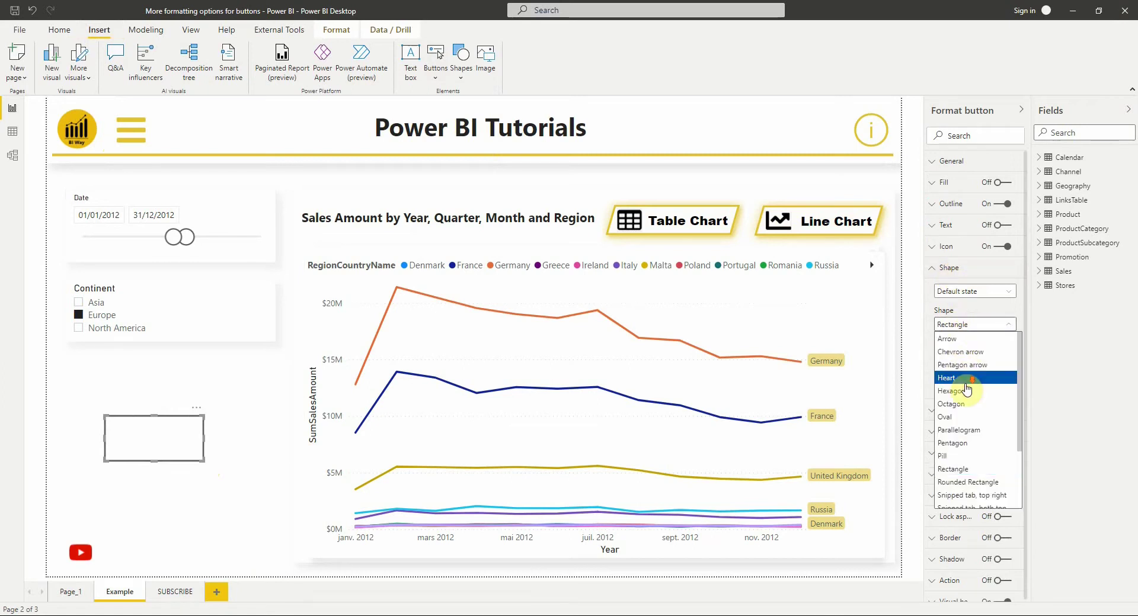
scroll(967, 405, "up", 3)
left_click(956, 339)
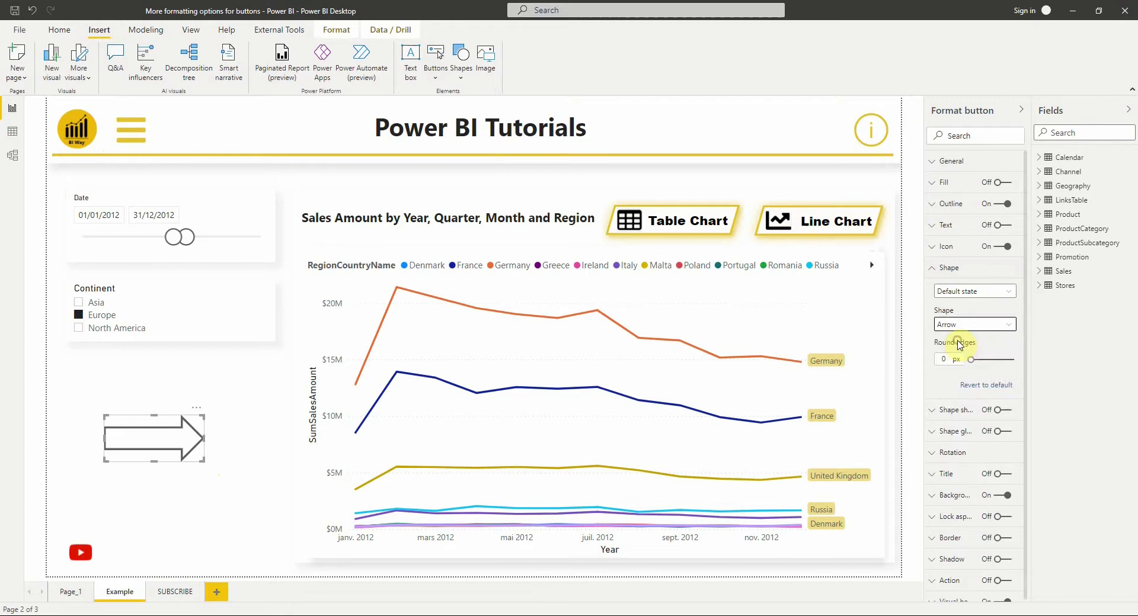
left_click(956, 325)
left_click(959, 363)
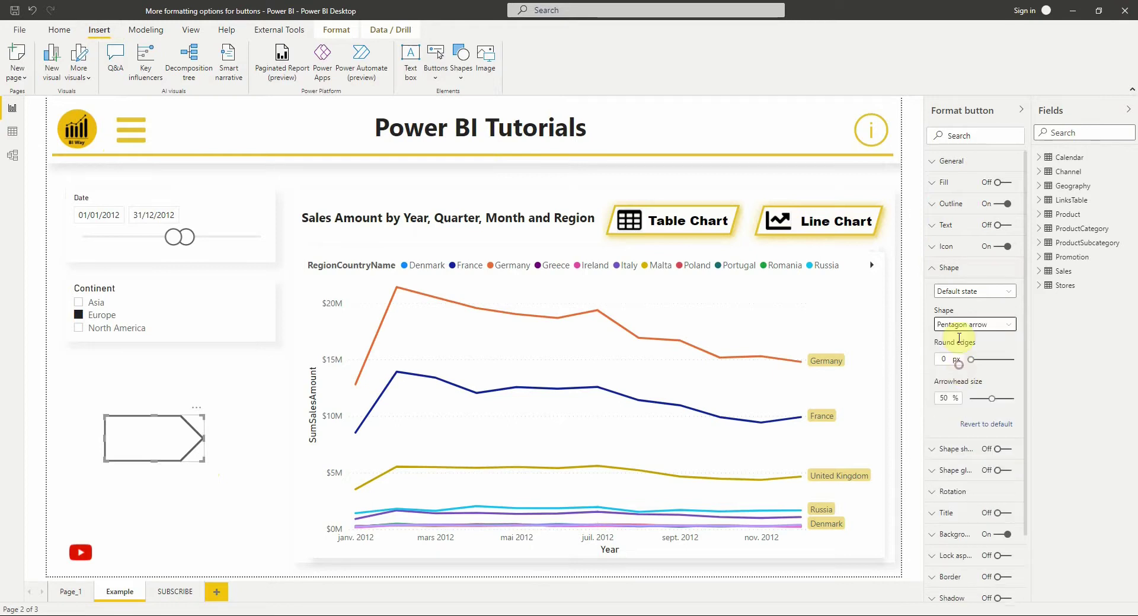
left_click(960, 326)
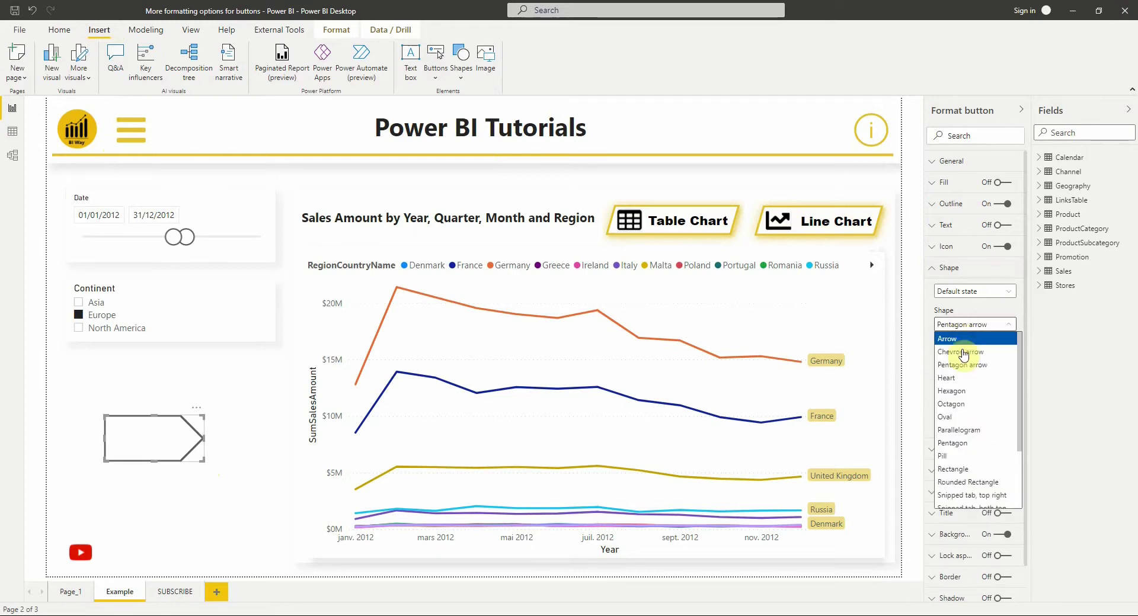
left_click(963, 414)
left_click(965, 325)
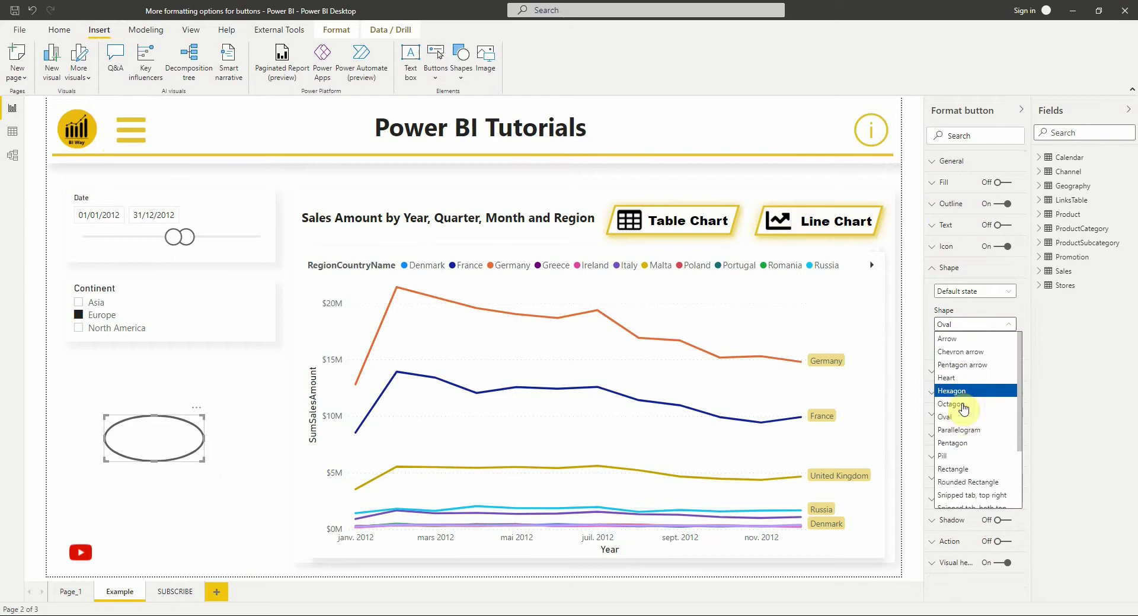
scroll(966, 441, "down", 2)
left_click(967, 423)
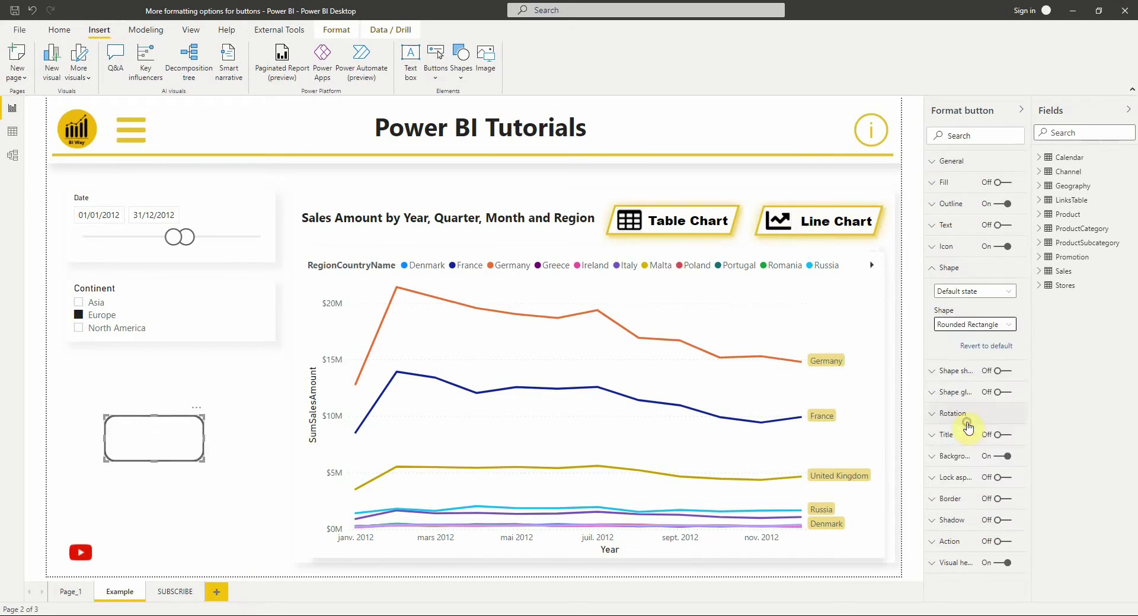
left_click(966, 326)
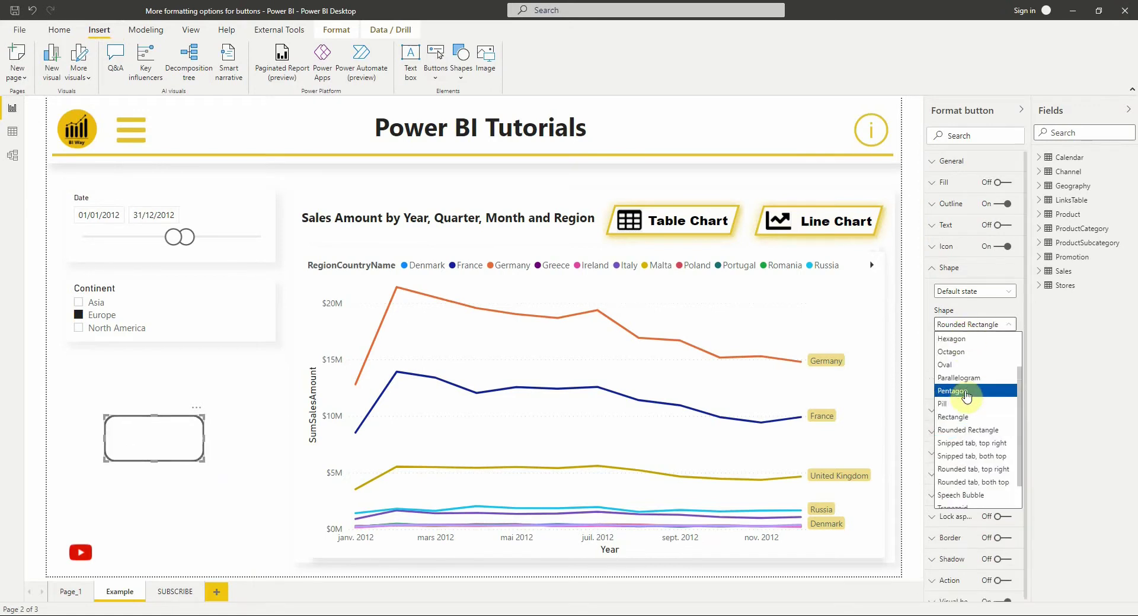
scroll(967, 398, "up", 2)
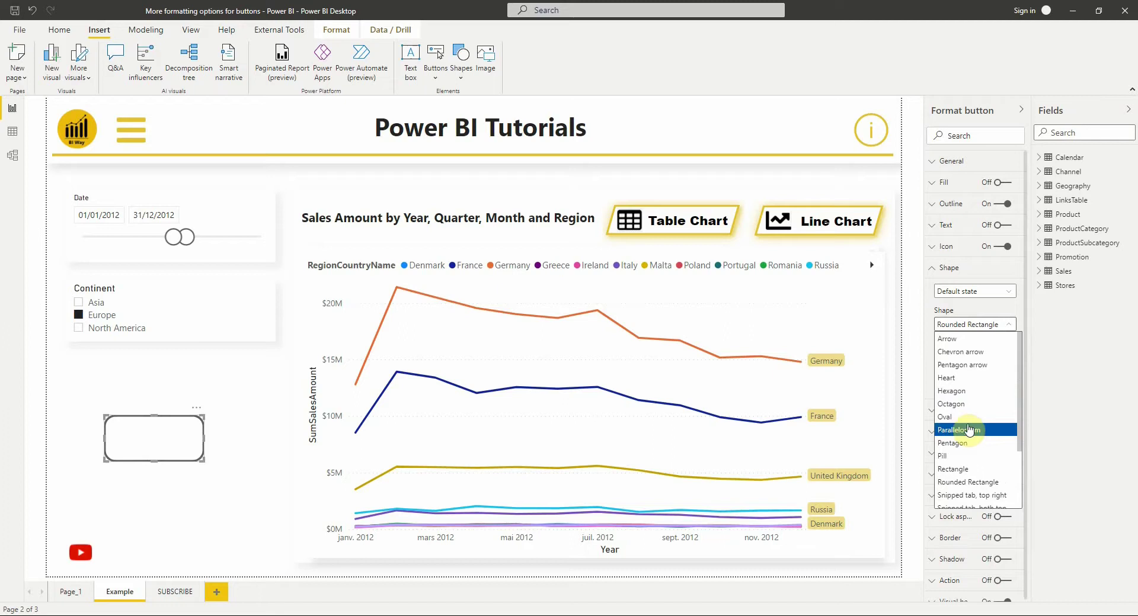
left_click(968, 418)
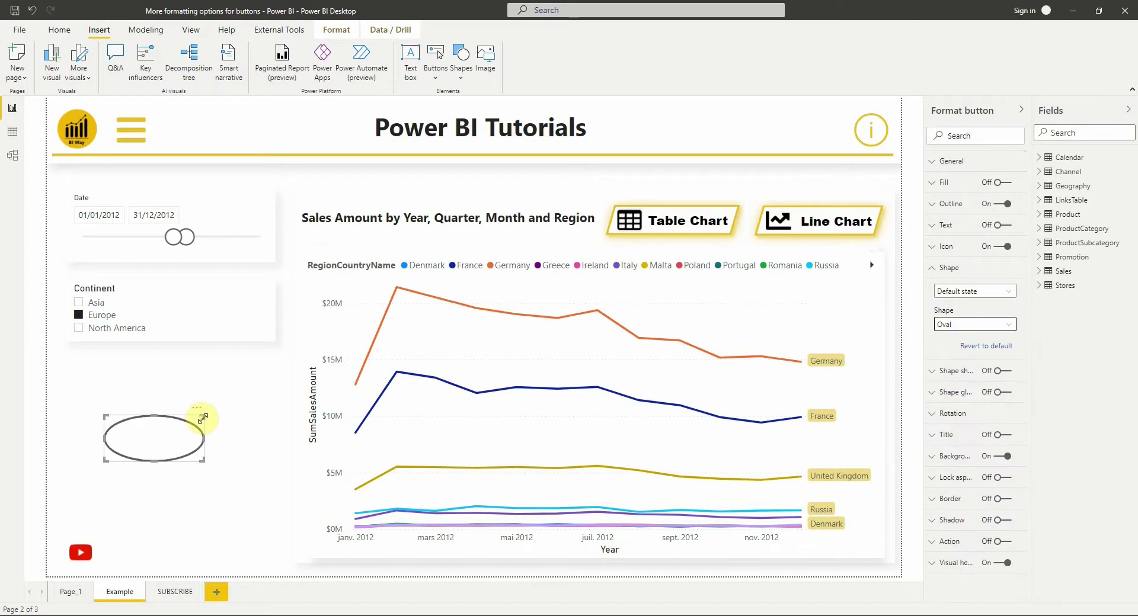
Resize the oval into a circle and move it slightly lower on the page
left_click_drag(202, 419, 191, 383)
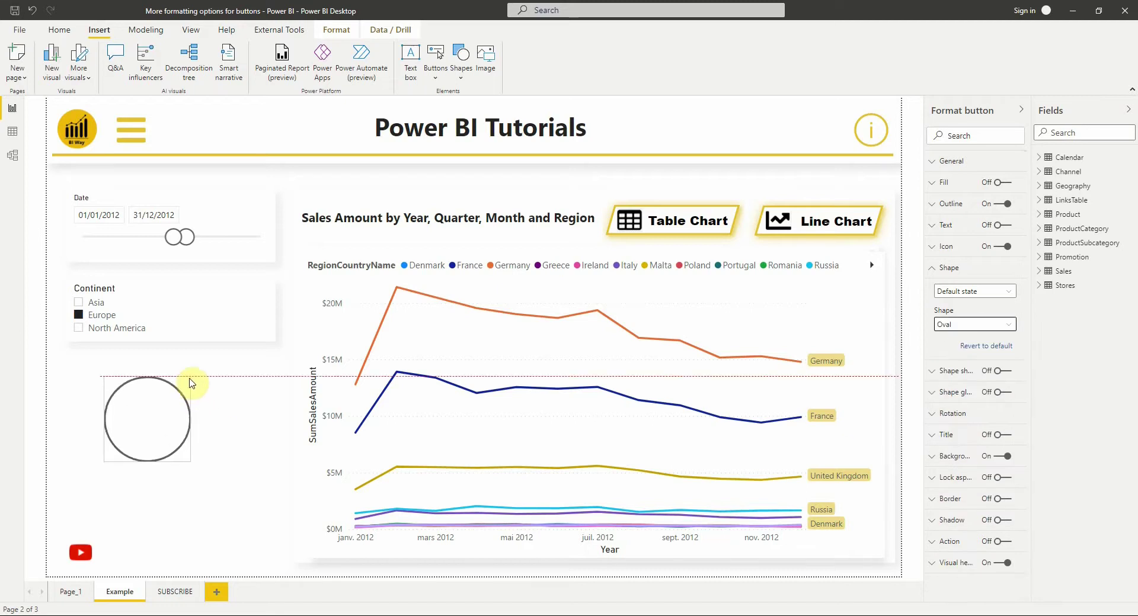
left_click_drag(169, 425, 174, 460)
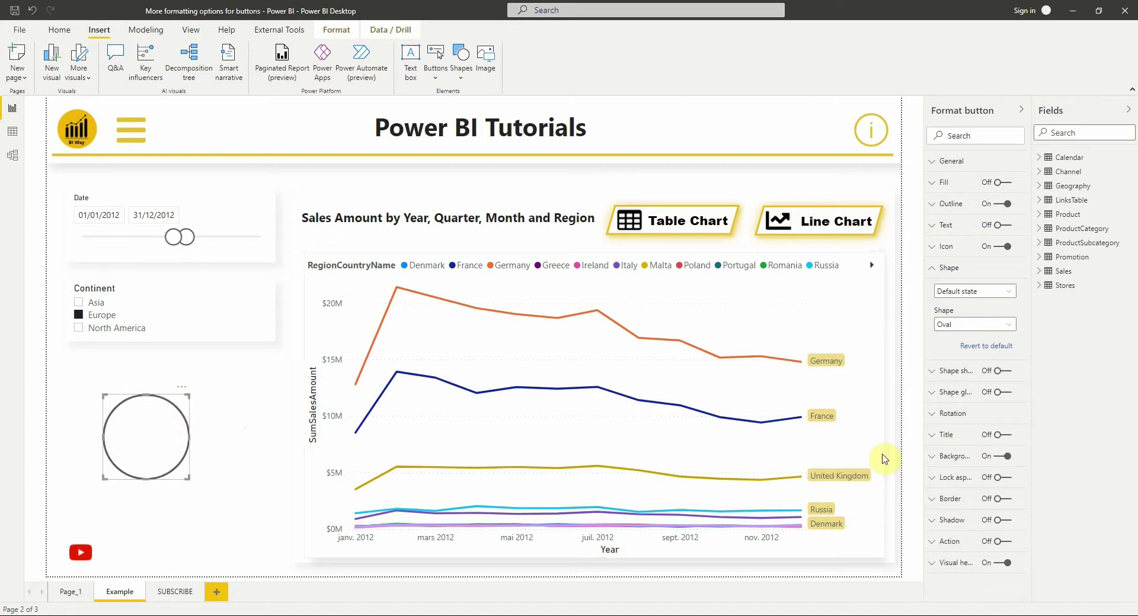
left_click(935, 271)
Change the button icon from Information to a Custom image icon
left_click(935, 248)
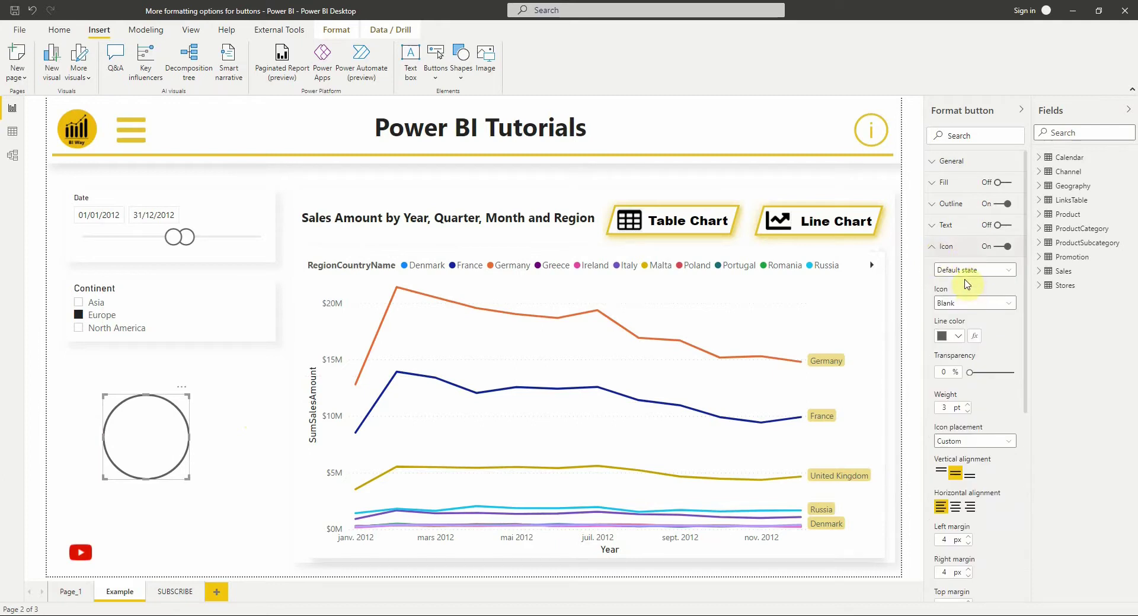
left_click(964, 303)
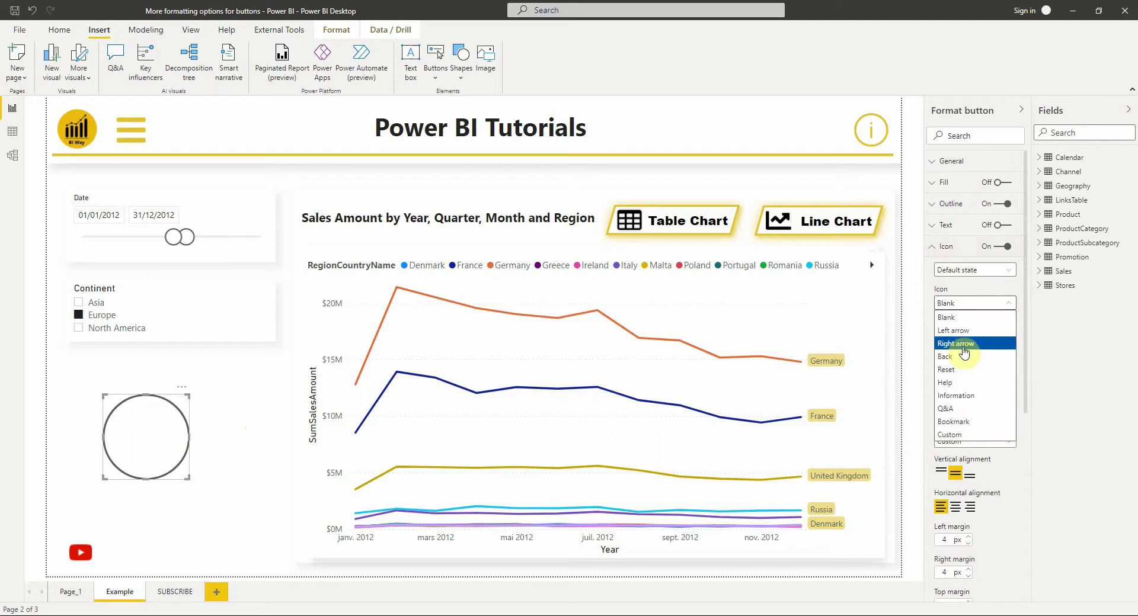
left_click(960, 396)
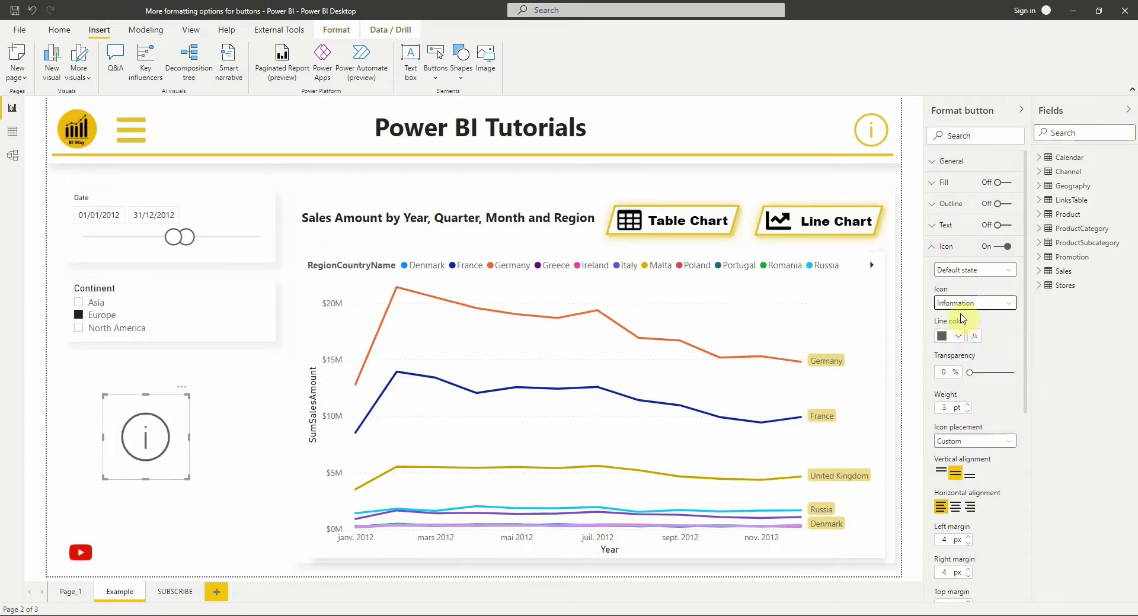
left_click(962, 305)
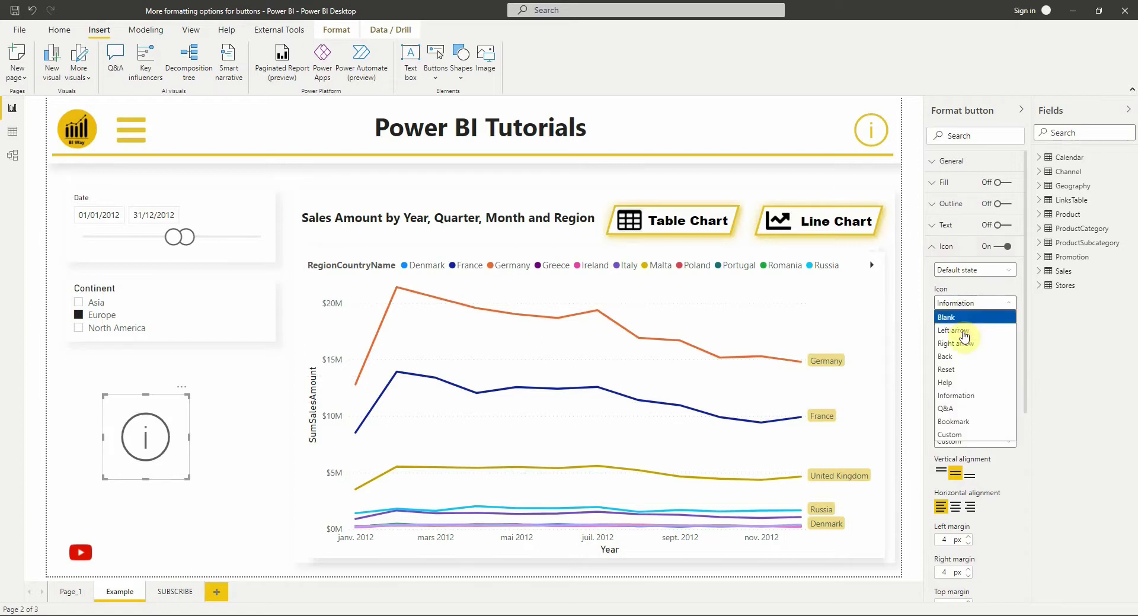
left_click(963, 438)
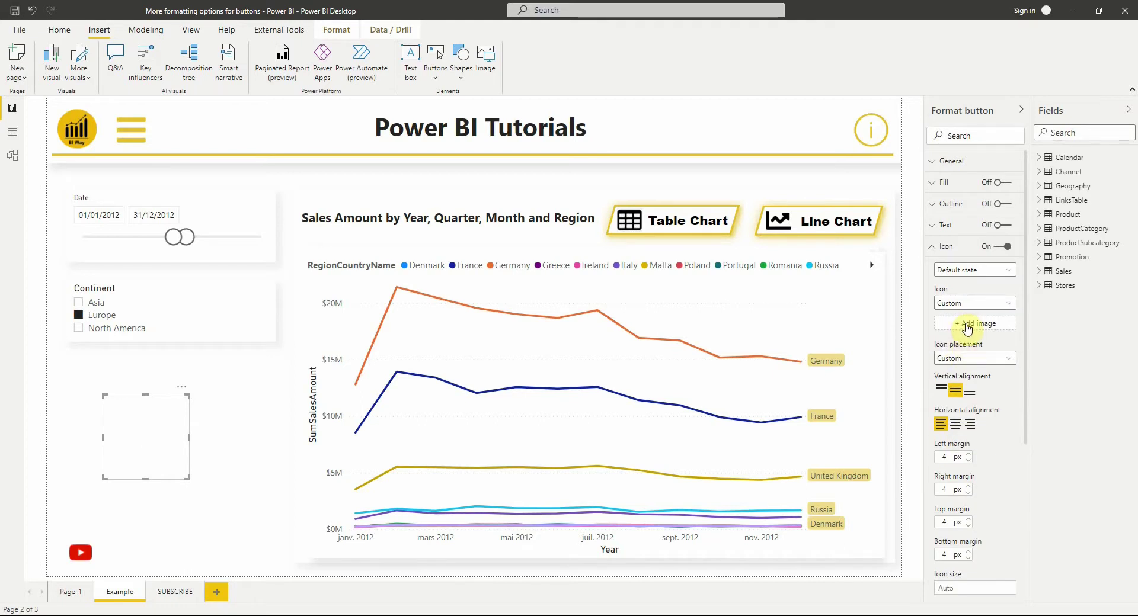
Use Youtube.png as the button's custom icon image
left_click(966, 325)
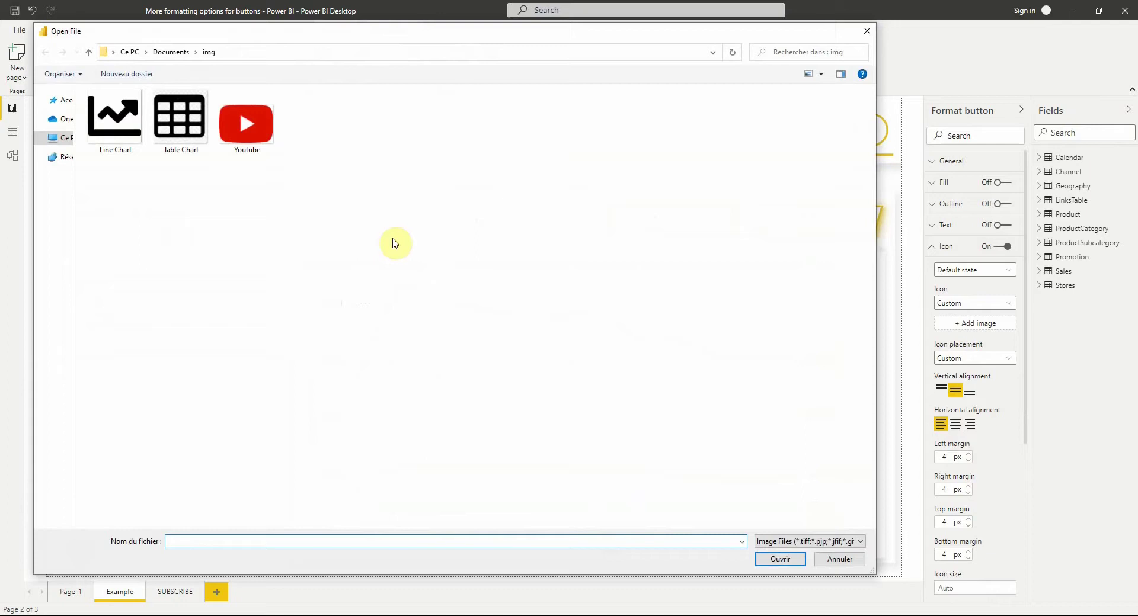
double_click(246, 129)
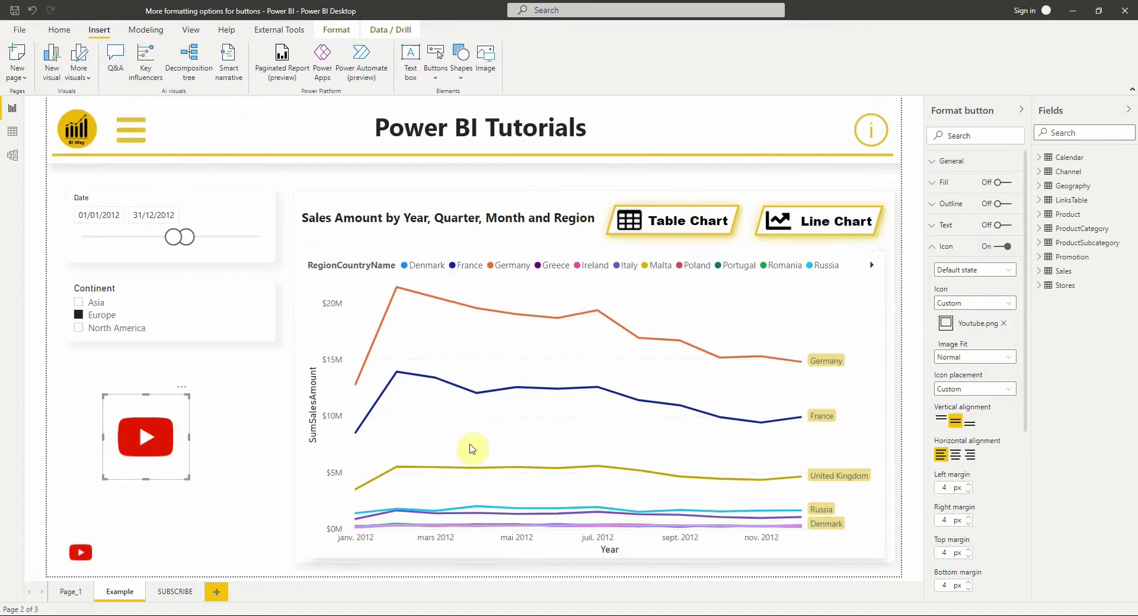
Turn on the button's outline and its 'Youtube' text label
left_click(1001, 205)
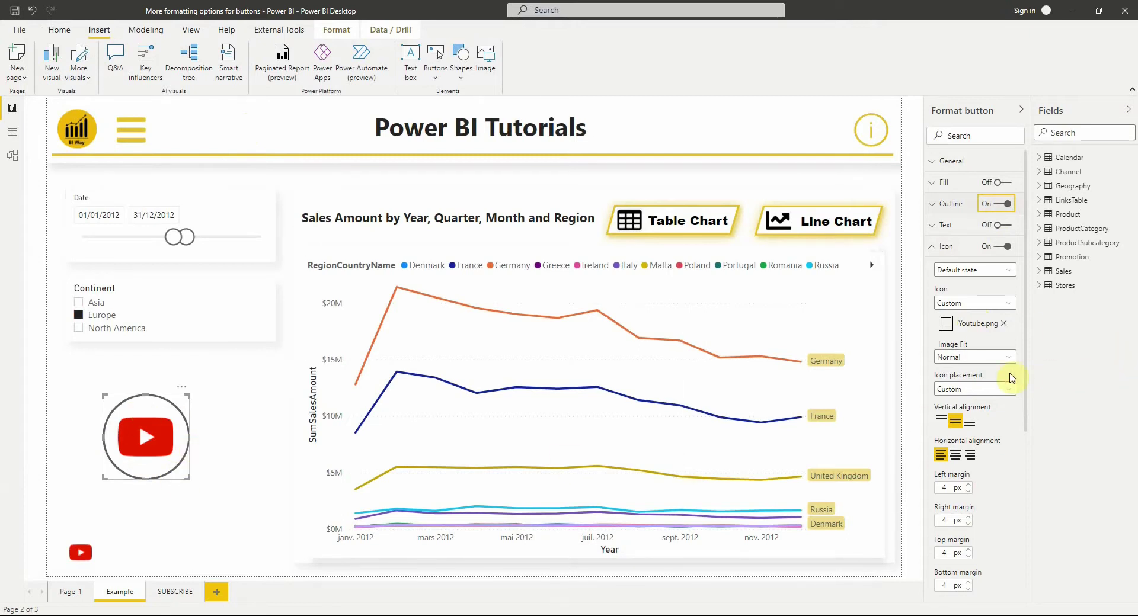
left_click(999, 232)
left_click(961, 224)
type("Youtube")
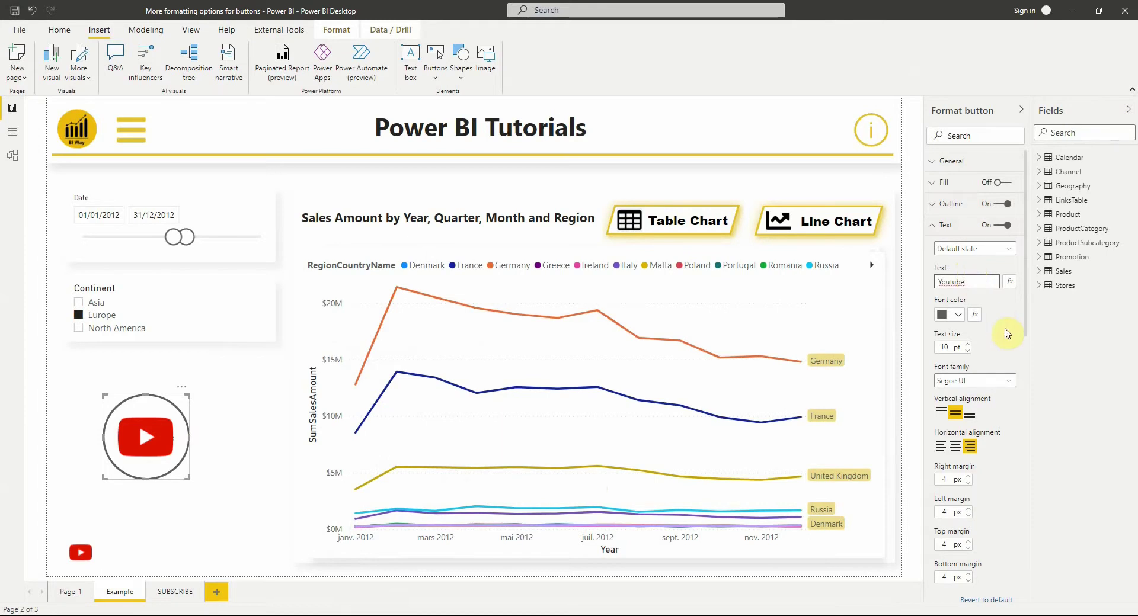
Cycle icon placement through left, right, above and below text, ending on below
left_click(946, 226)
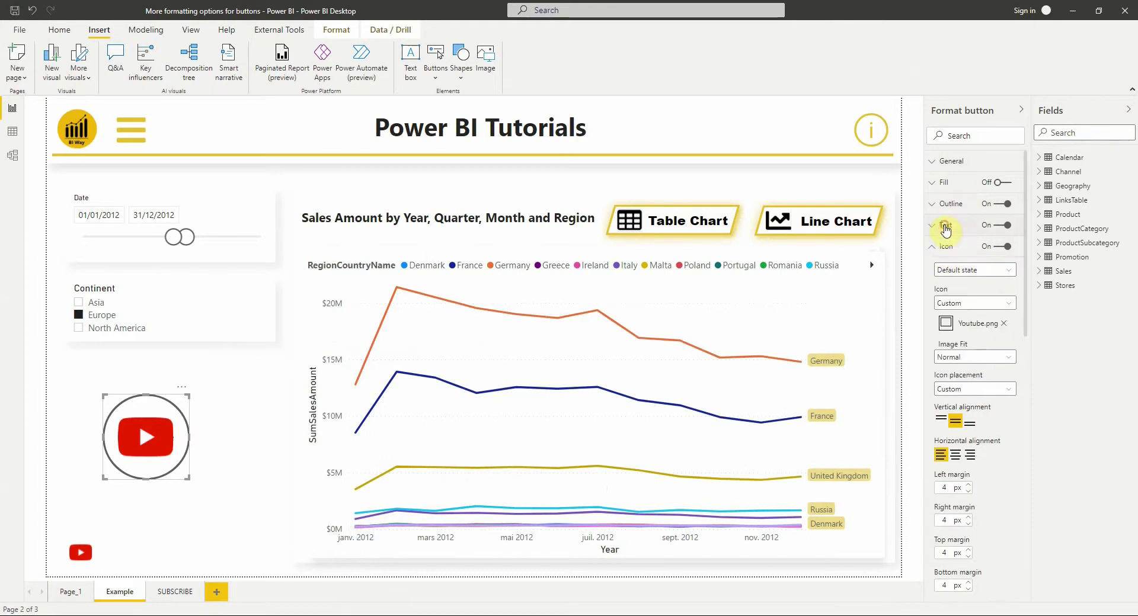
scroll(987, 415, "down", 3)
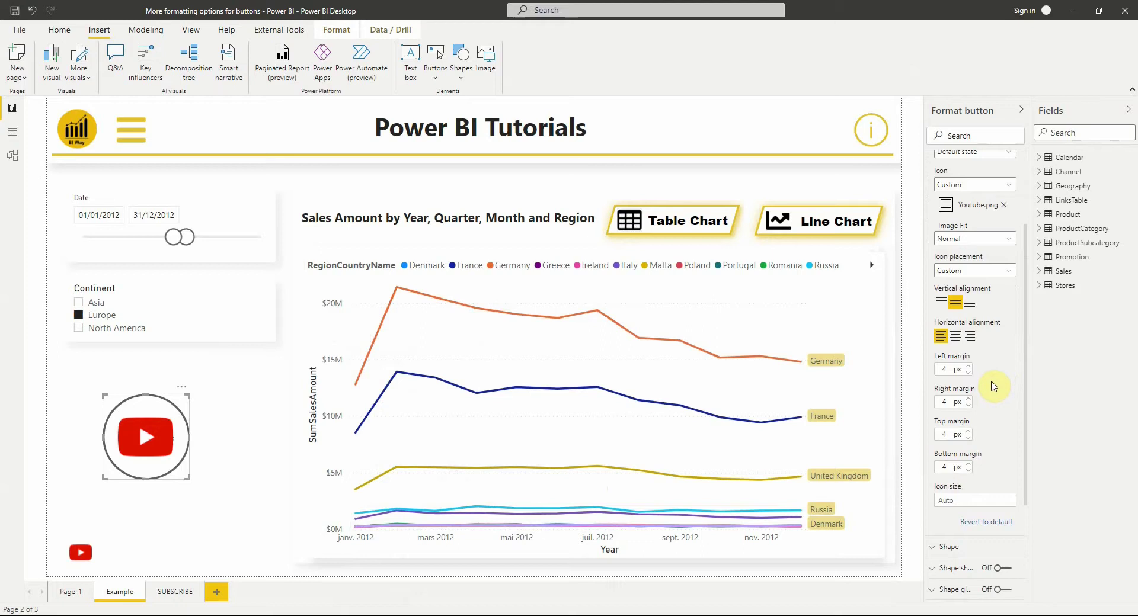
scroll(996, 383, "up", 1)
left_click(981, 334)
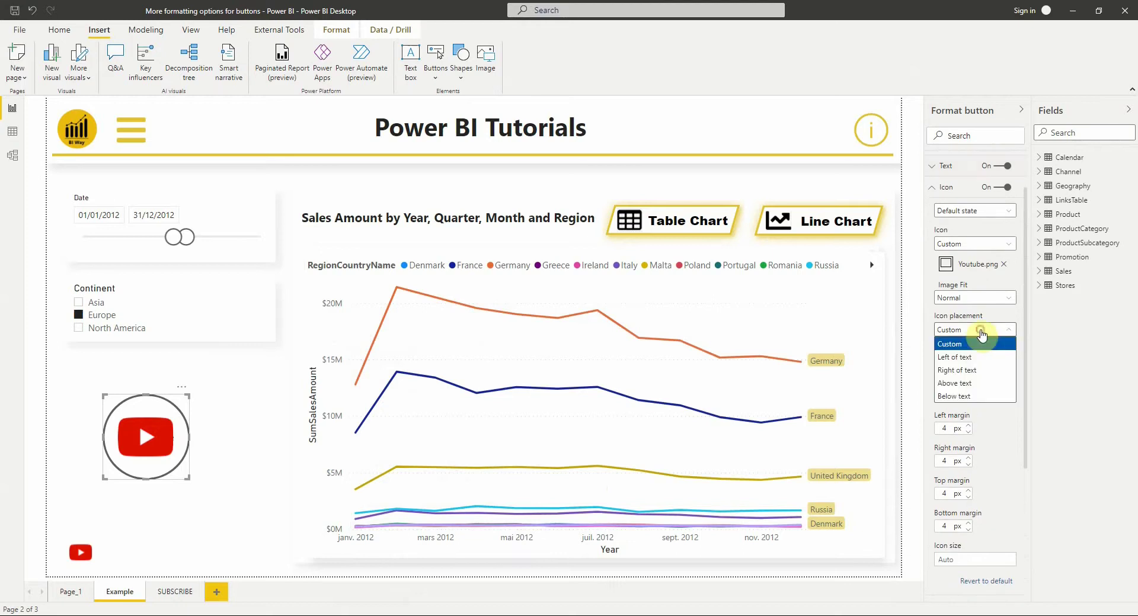
left_click(955, 357)
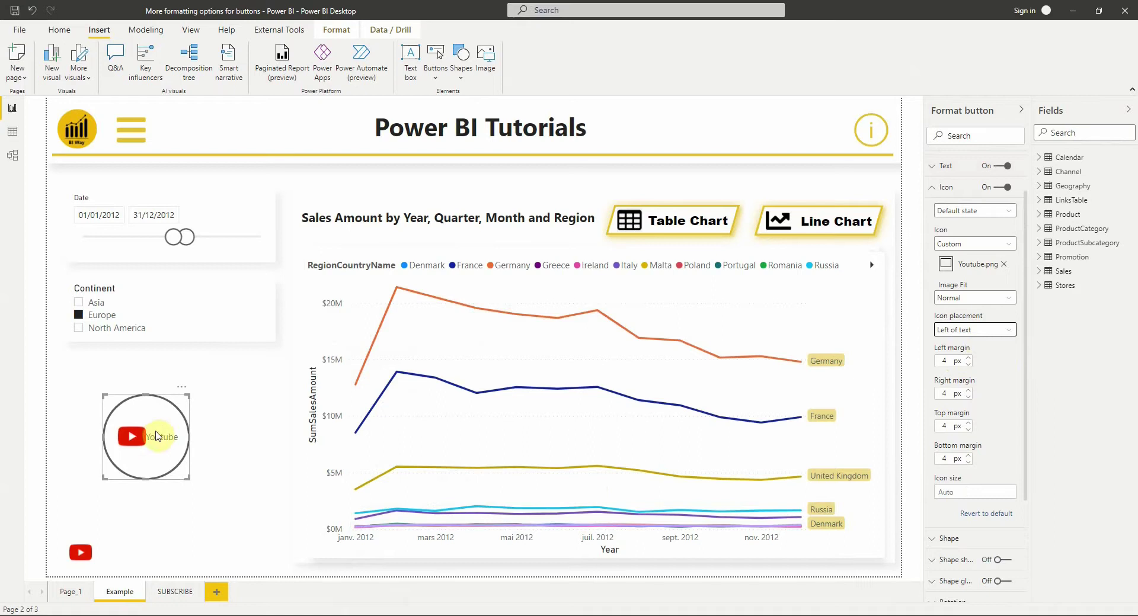
left_click(961, 333)
left_click(962, 369)
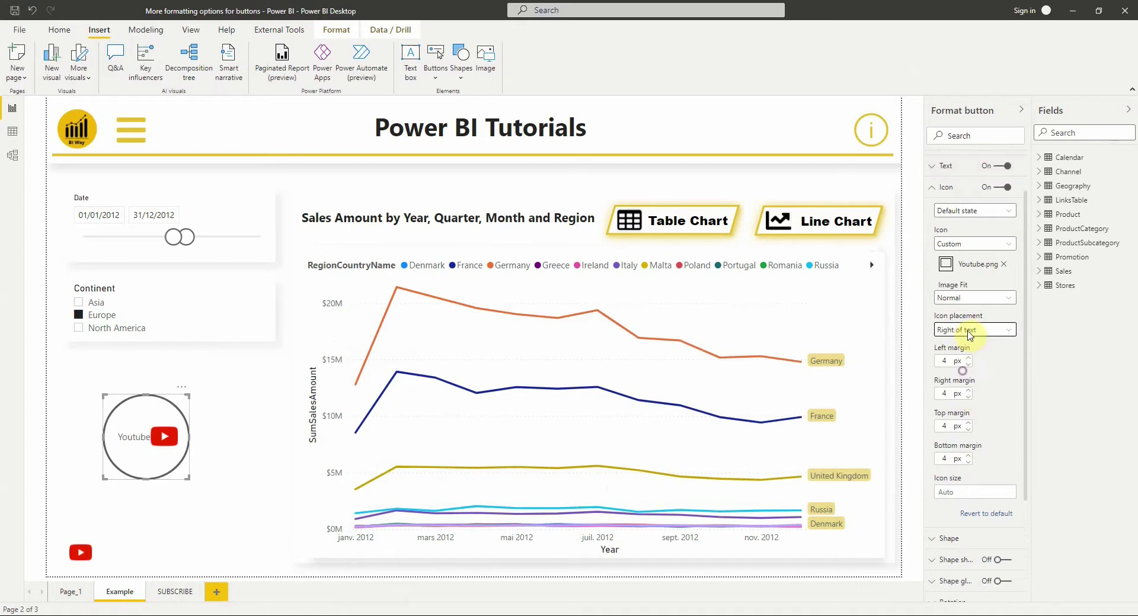
left_click(969, 334)
left_click(971, 387)
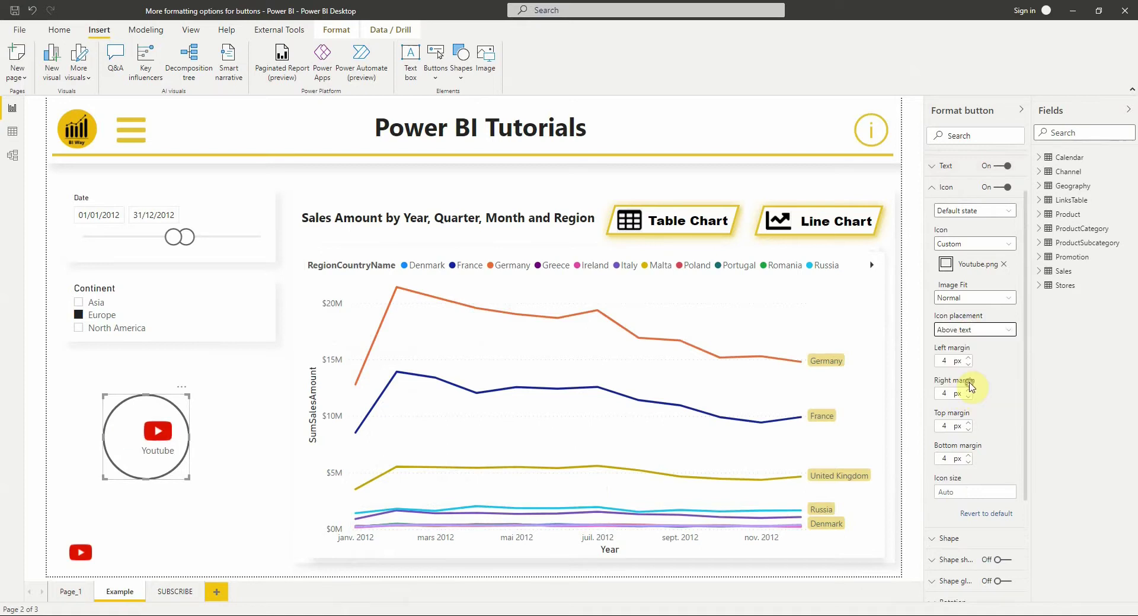
left_click(972, 337)
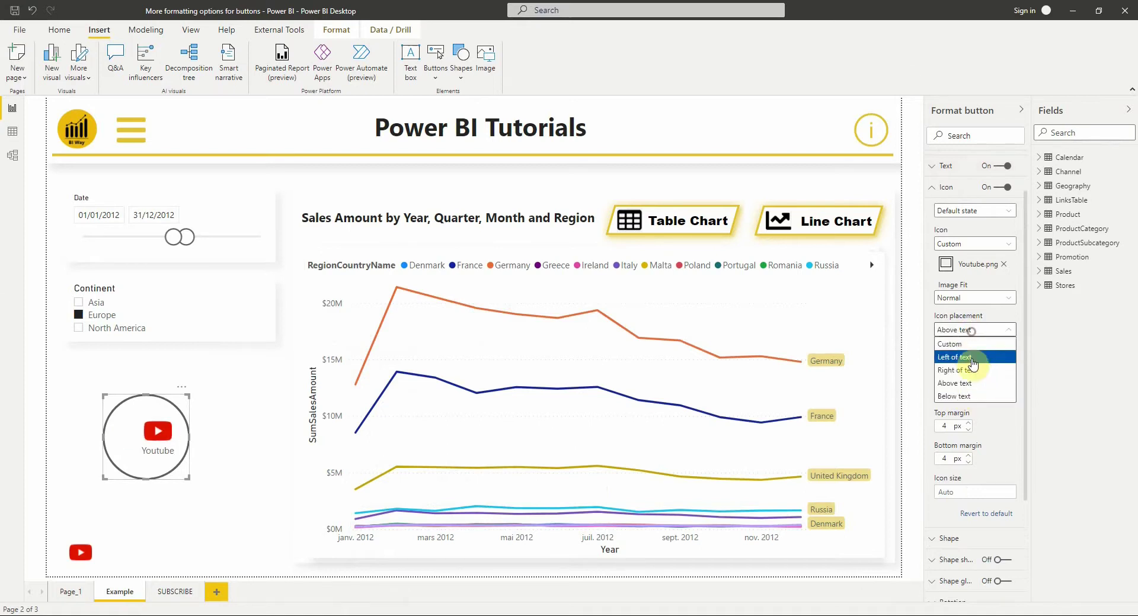
left_click(971, 398)
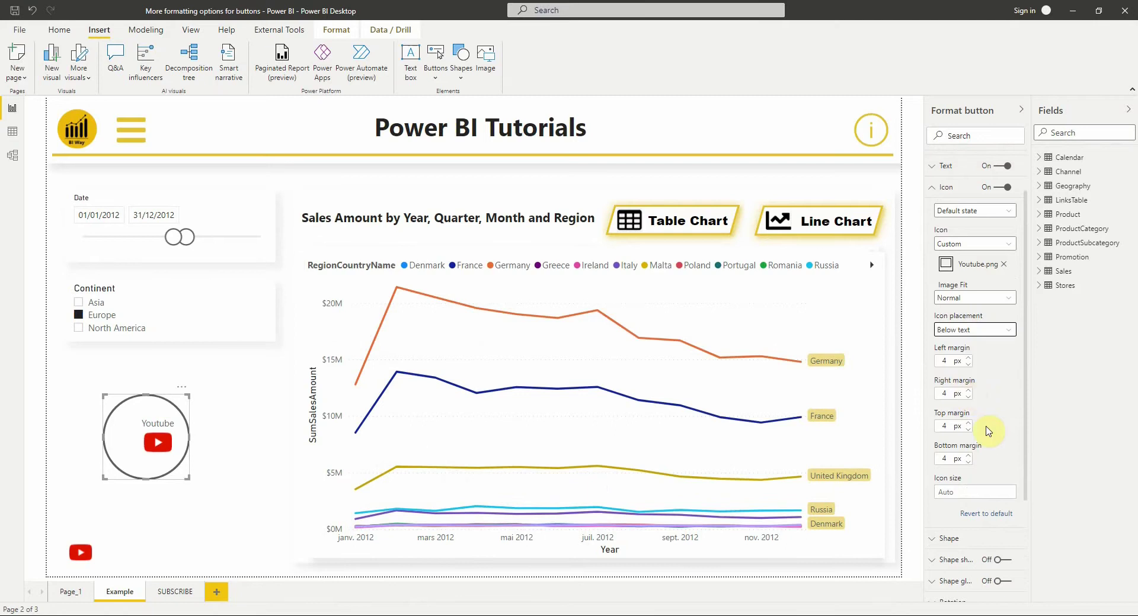
Centre the button's text horizontally
scroll(988, 431, "up", 1)
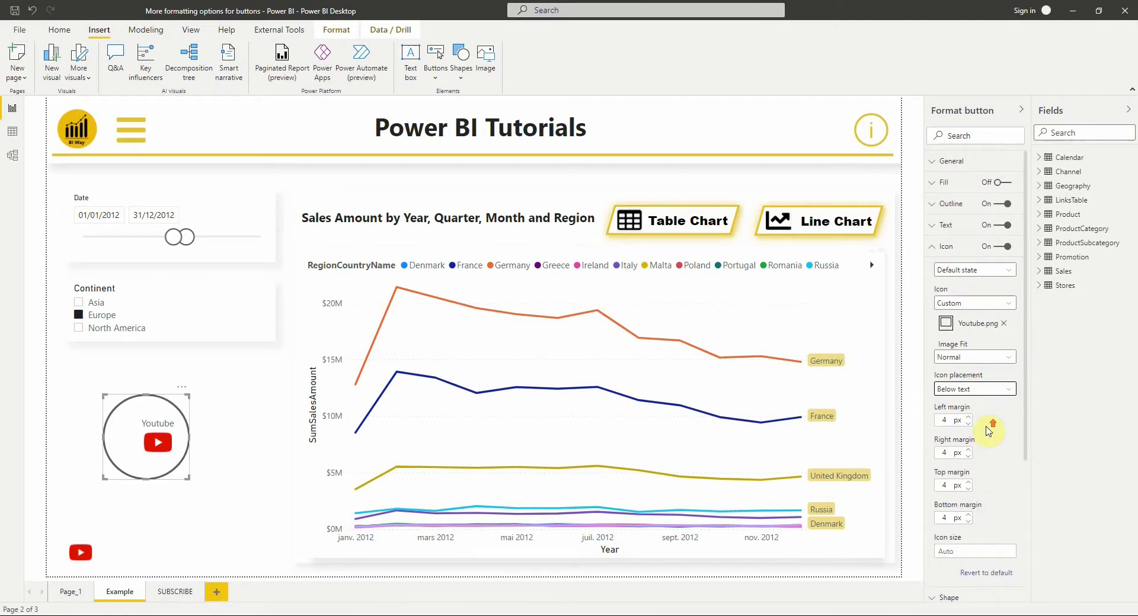
left_click(943, 225)
left_click(960, 386)
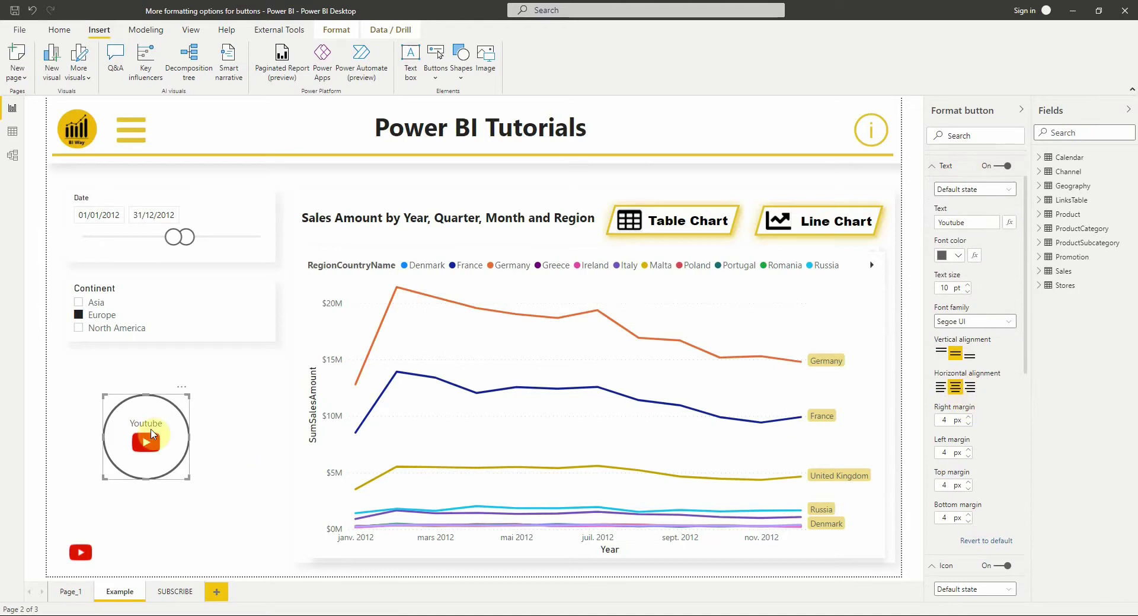
scroll(990, 327, "up", 1)
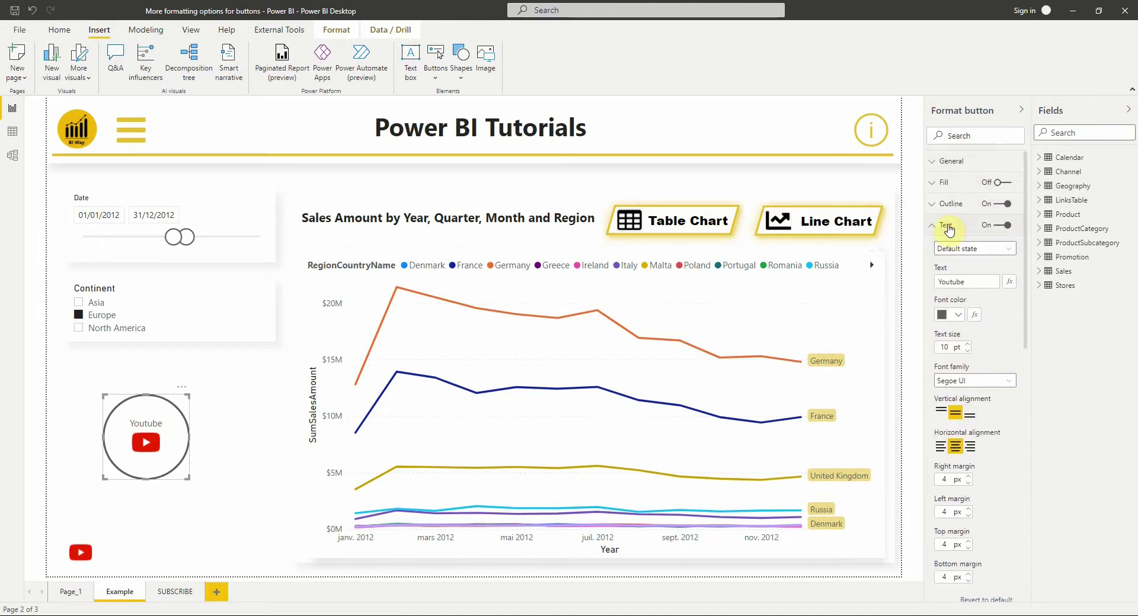
Hide the Youtube text label and set icon placement back to Custom
left_click(1001, 226)
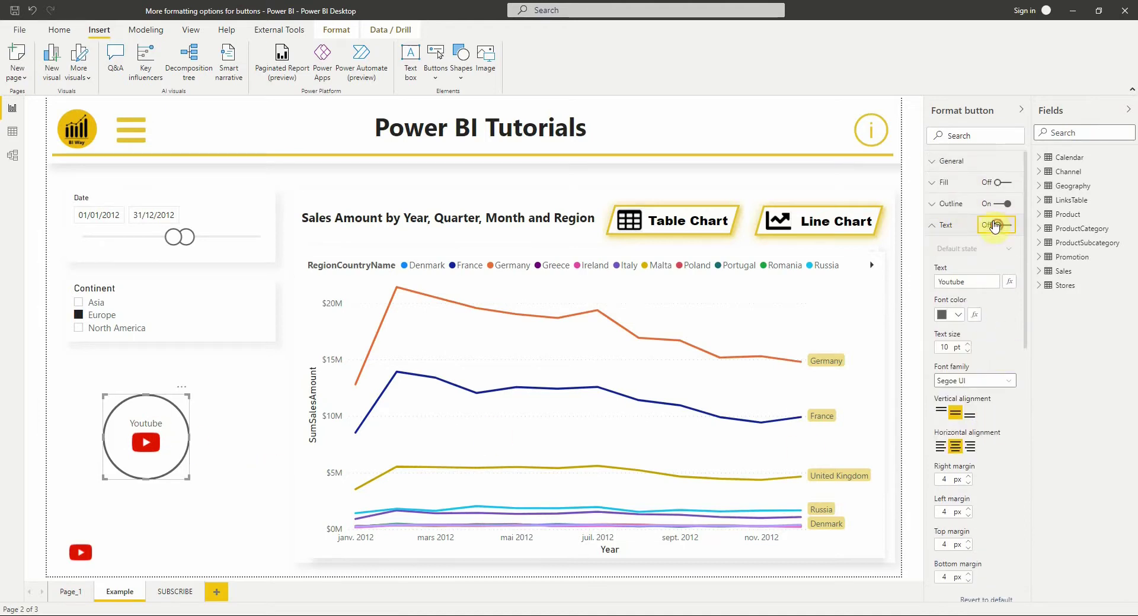
left_click(950, 225)
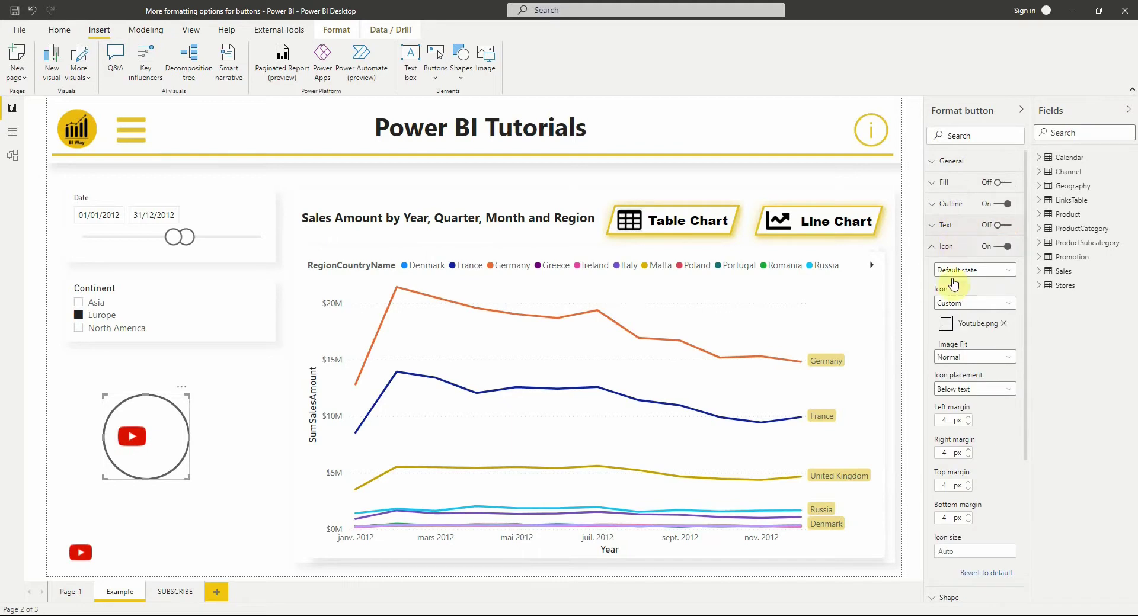
left_click(972, 389)
left_click(973, 404)
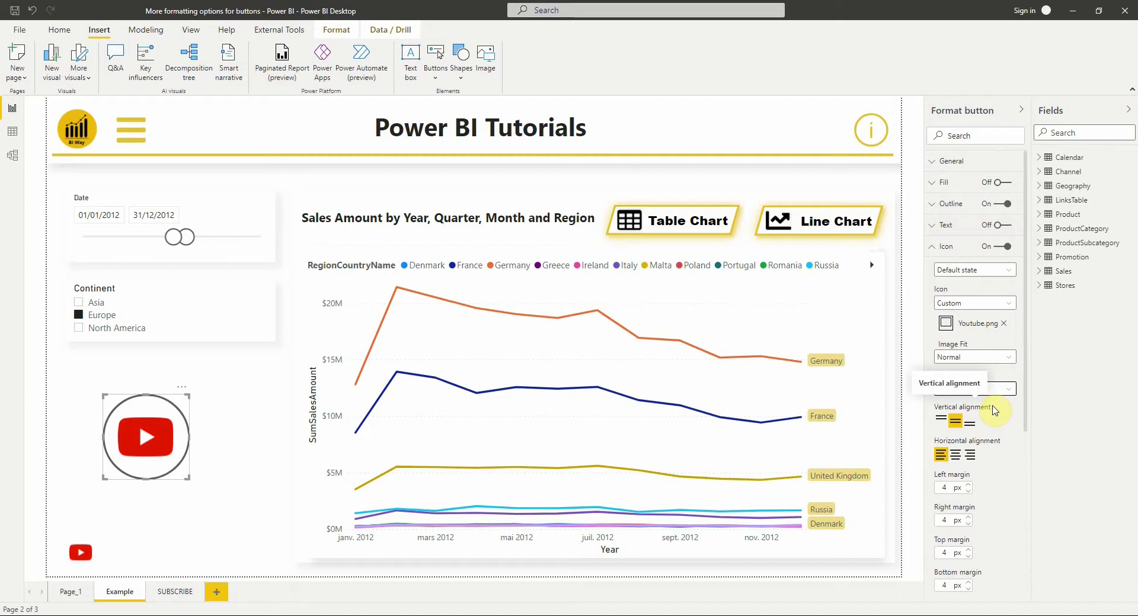
Set the default-state icon margins to 14 px on all four sides
scroll(996, 413, "down", 2)
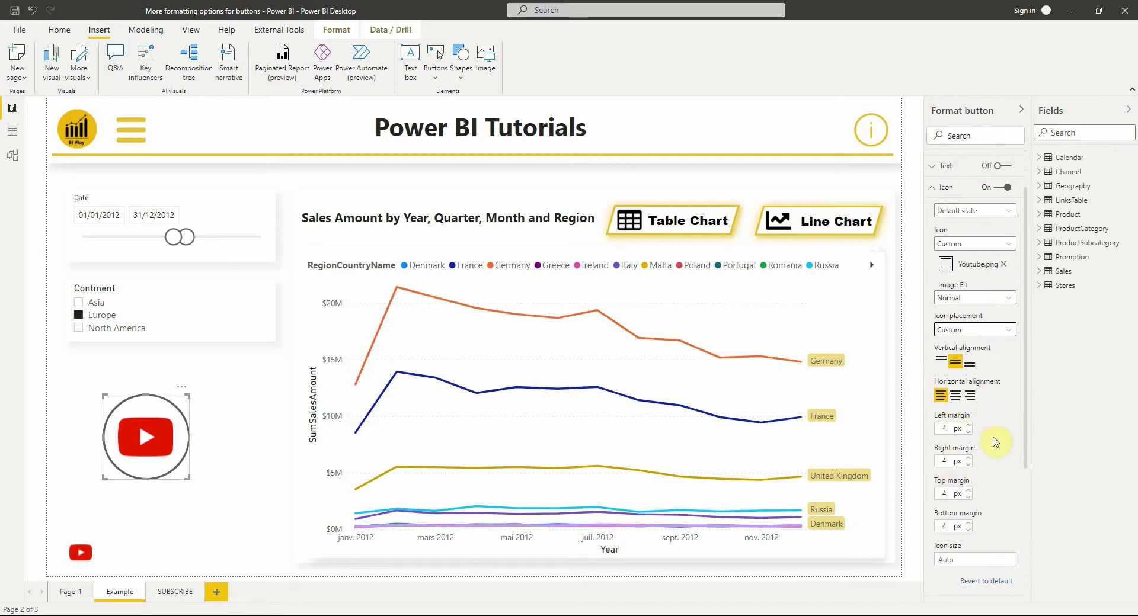
scroll(995, 442, "up", 2)
scroll(989, 472, "down", 4)
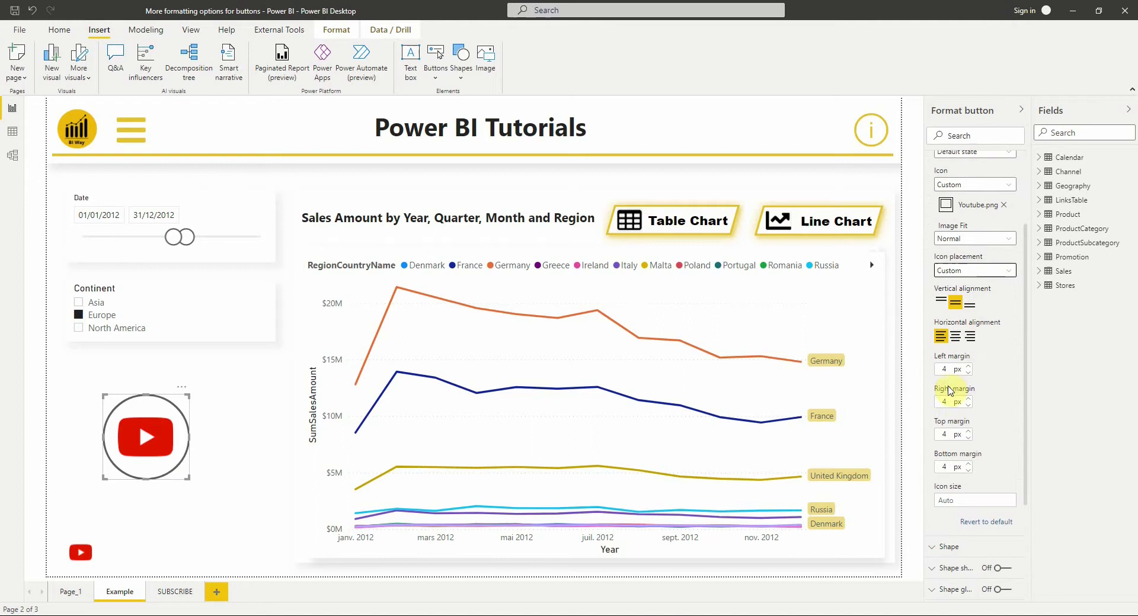
left_click(943, 367)
type("14")
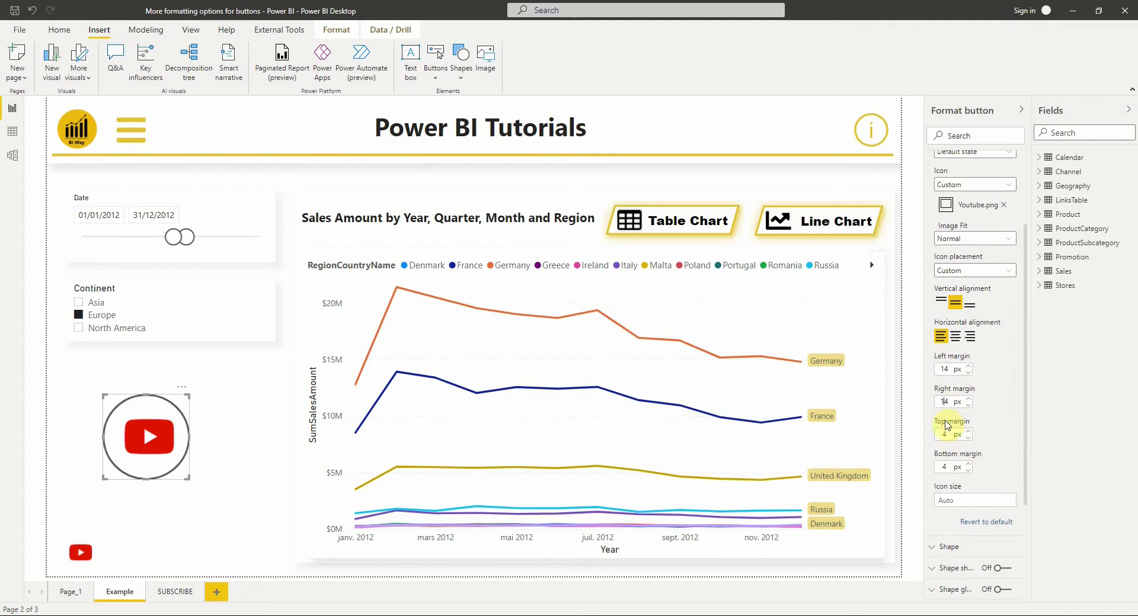
left_click(941, 432)
type("1")
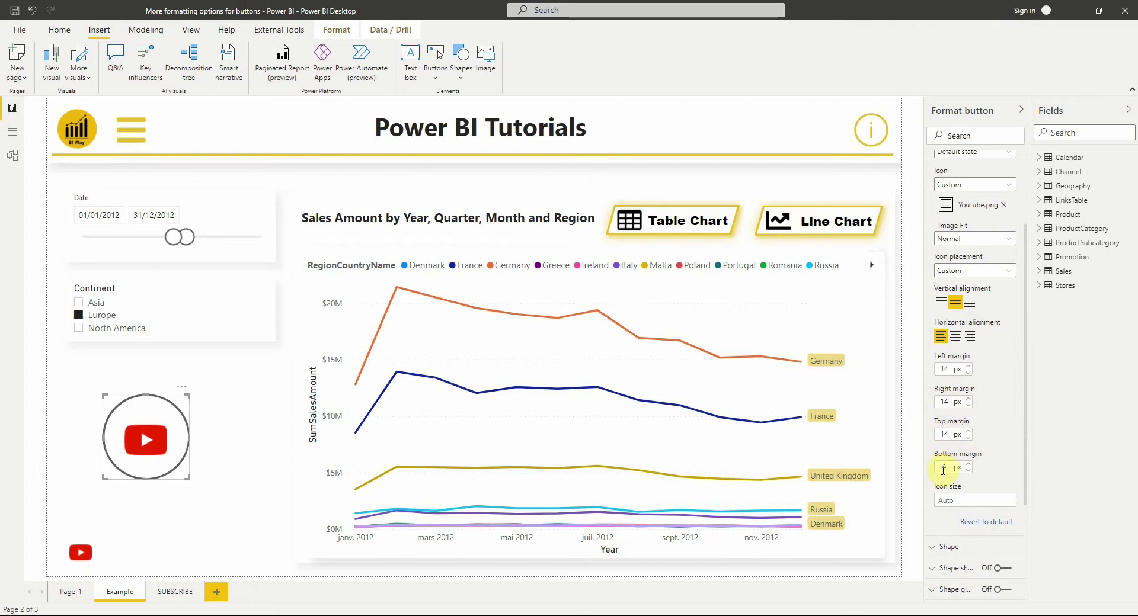
type("1")
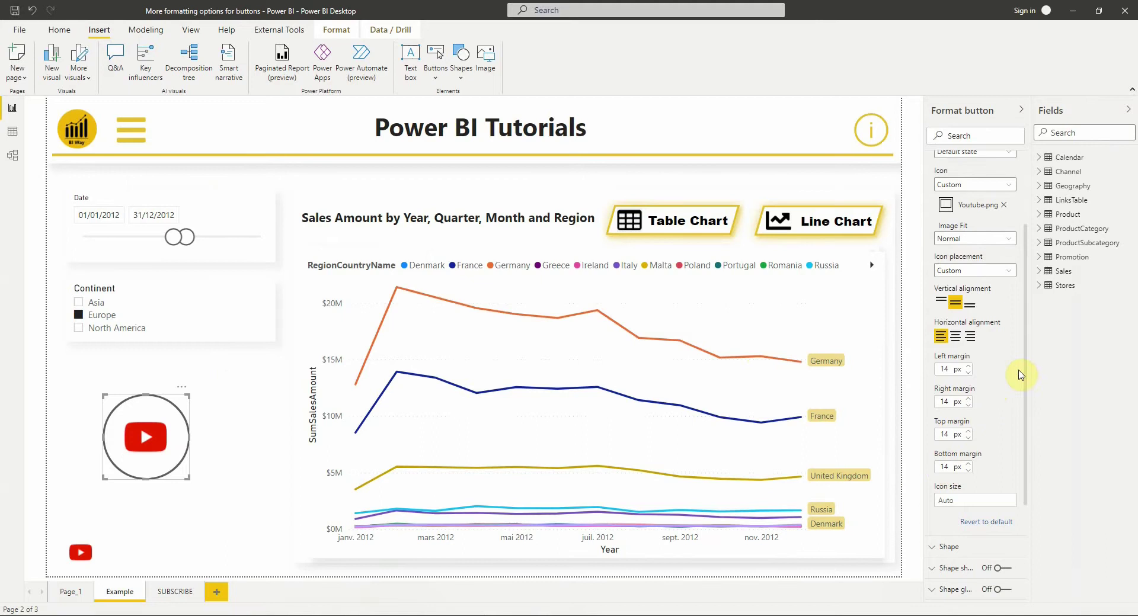
scroll(1020, 373, "down", 2)
scroll(1020, 373, "down", 2)
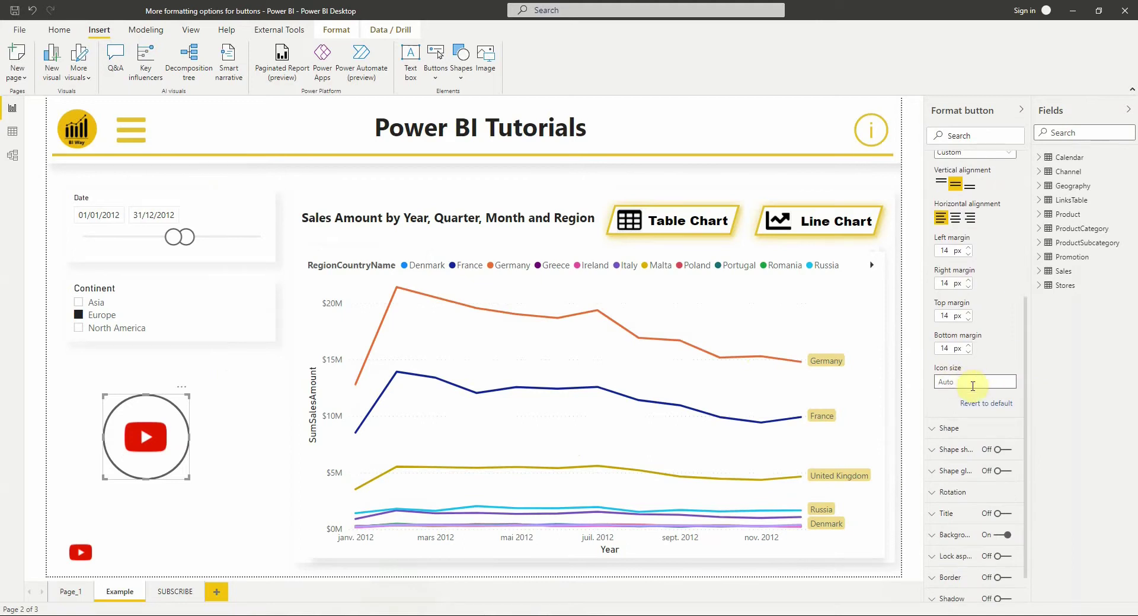
scroll(984, 379, "up", 4)
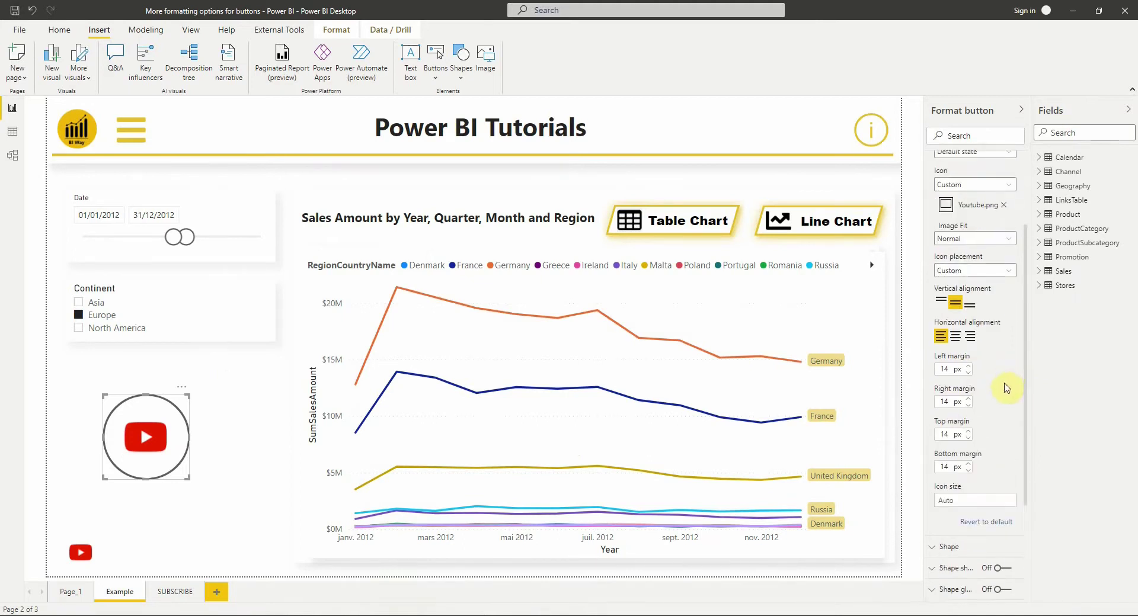
scroll(1006, 389, "up", 2)
scroll(1007, 384, "up", 2)
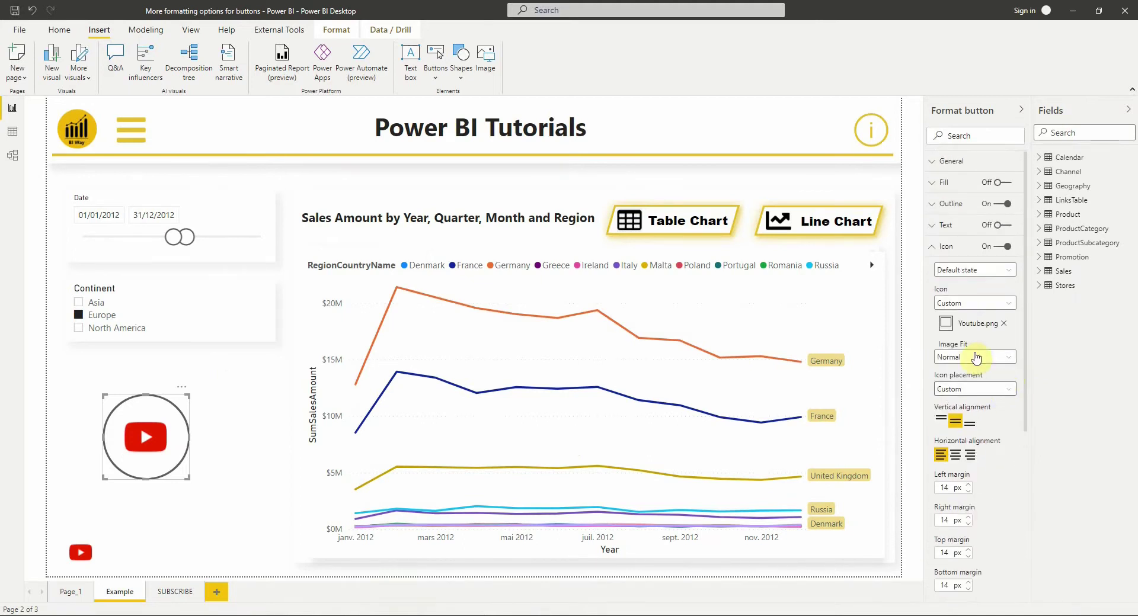
Switch to the On hover state and set all four icon margins to 4 px
left_click(954, 271)
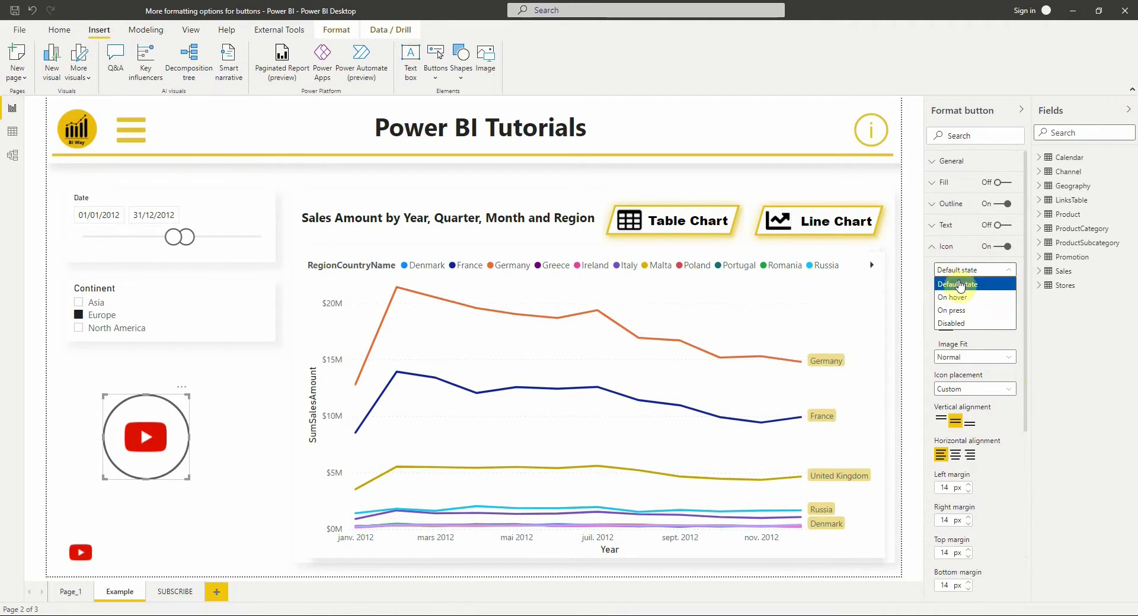
left_click(961, 298)
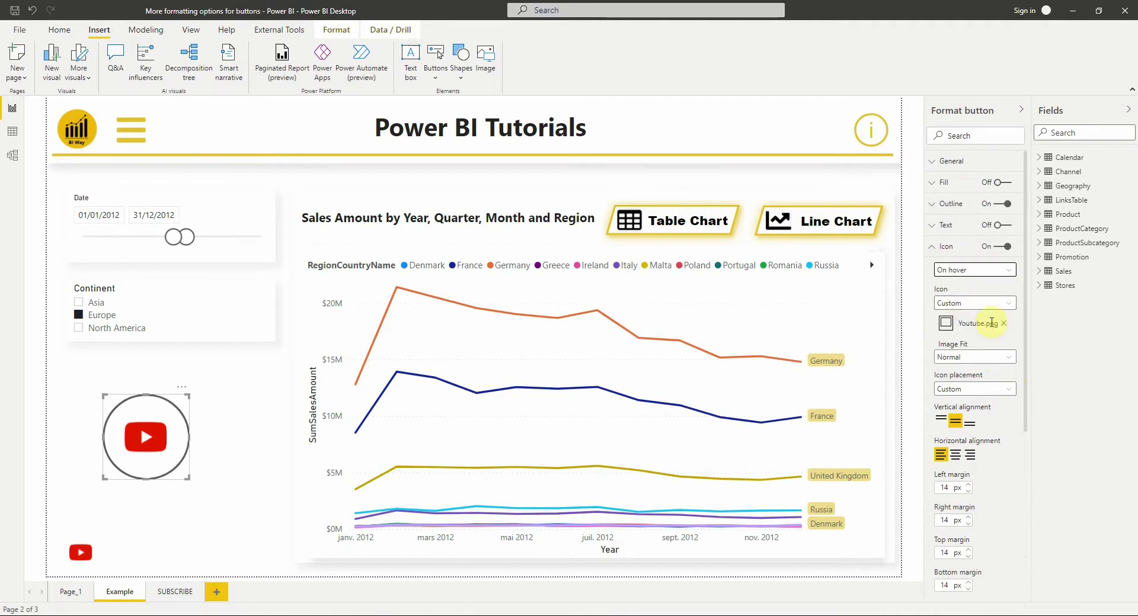
scroll(984, 314, "down", 2)
scroll(957, 310, "down", 1)
scroll(954, 332, "down", 2)
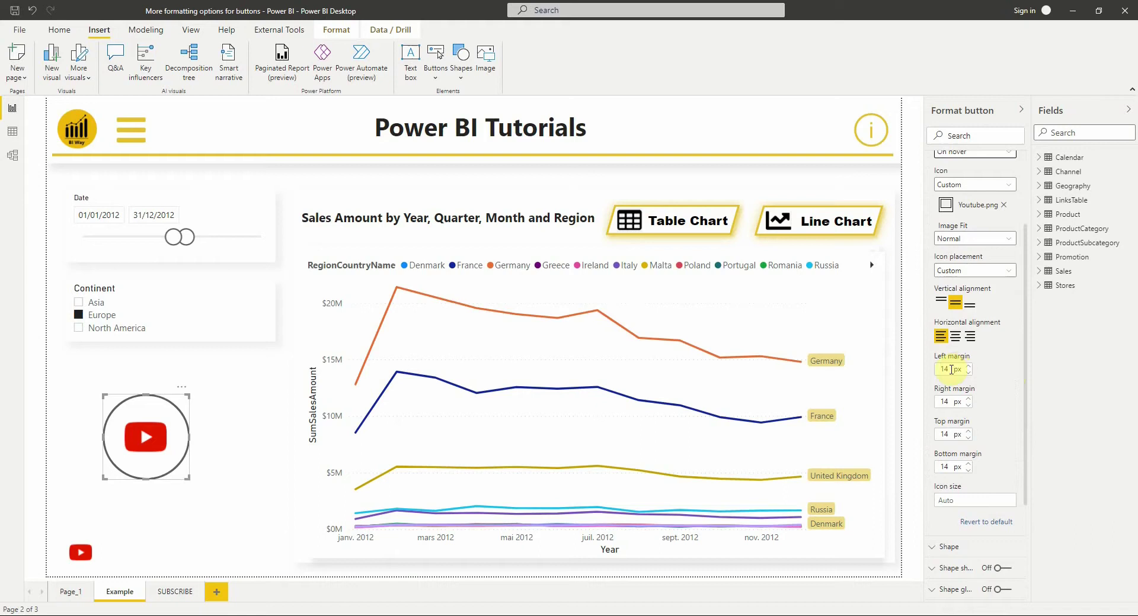
left_click(947, 368)
left_click(946, 401)
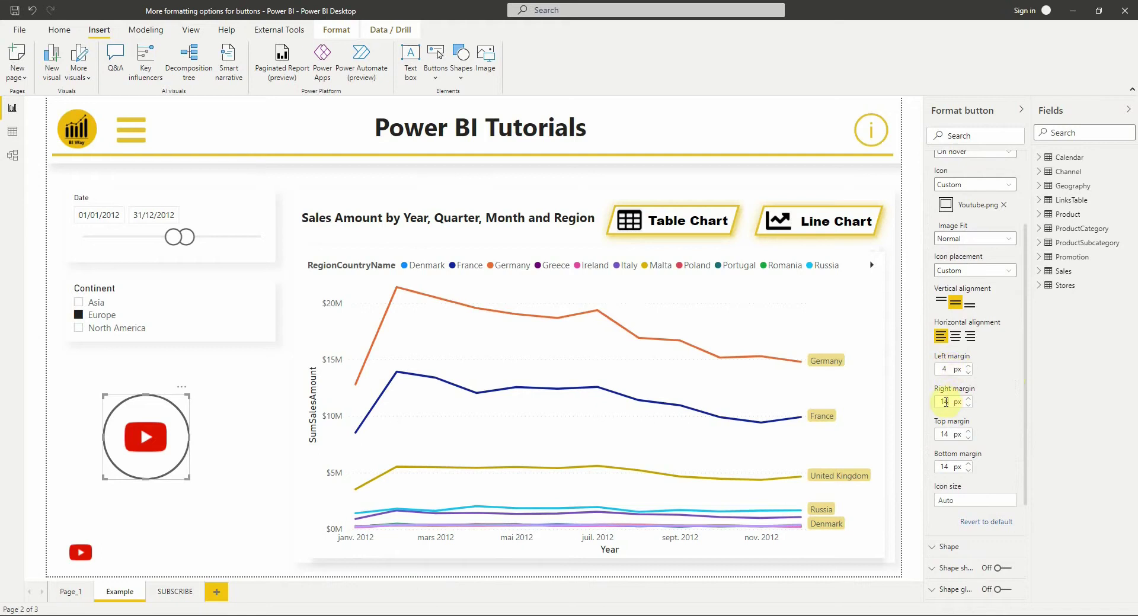
left_click(945, 433)
key("BackSpace")
left_click(946, 466)
scroll(1003, 431, "up", 3)
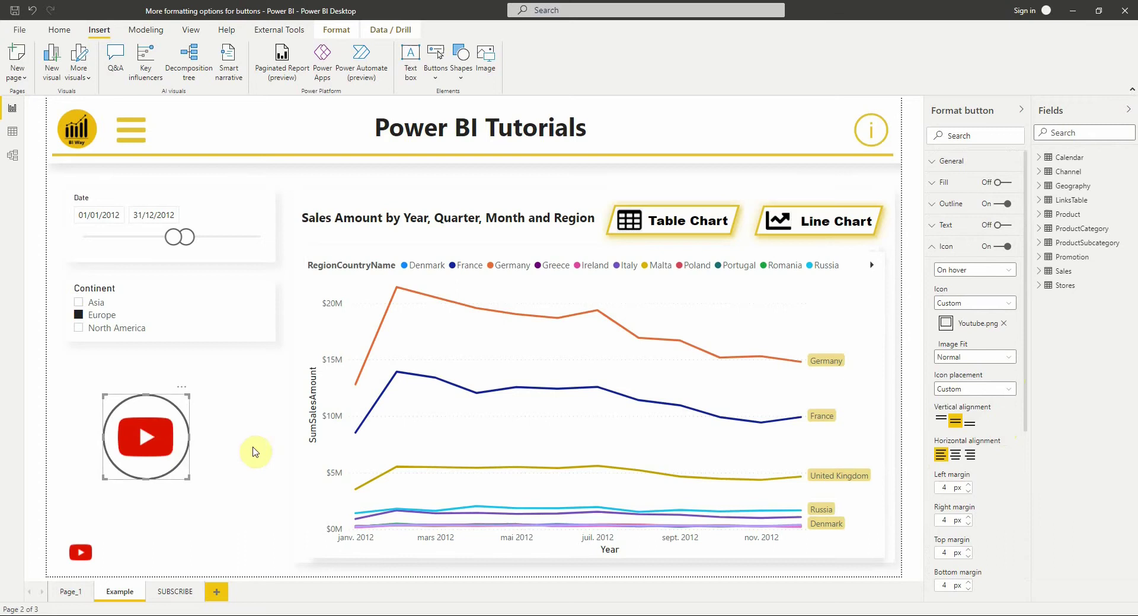
Turn on the button's shape shadow
left_click(936, 254)
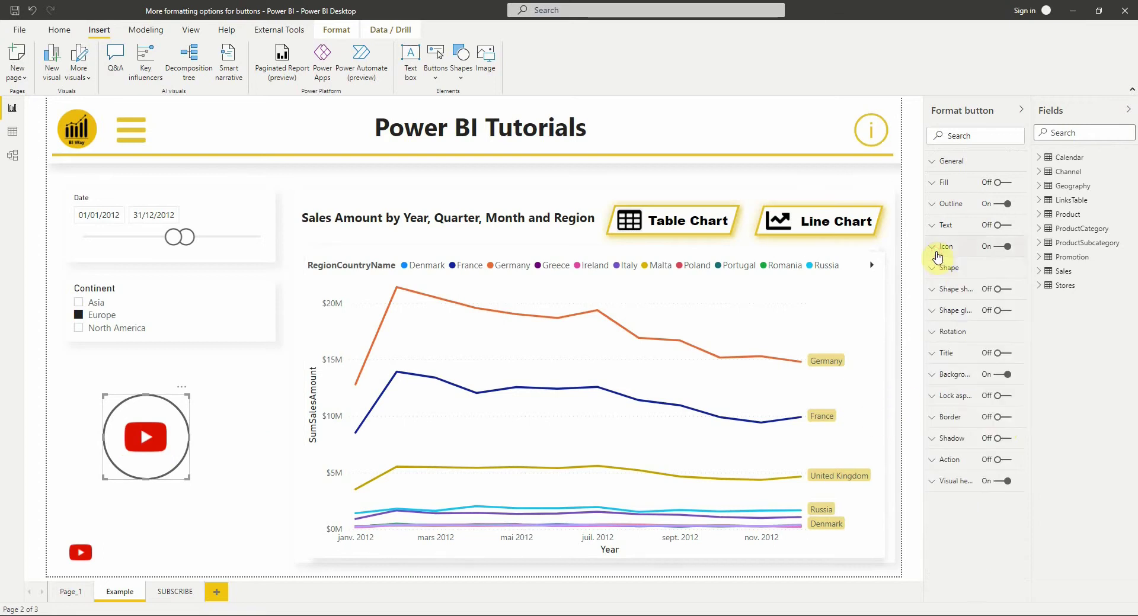
left_click(955, 290)
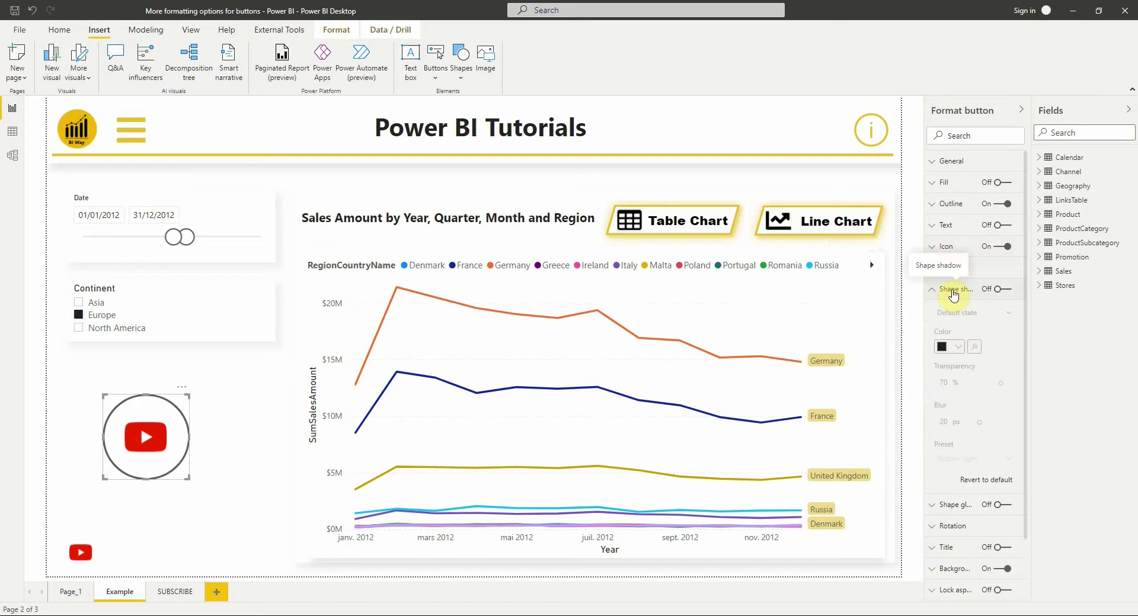
left_click(1002, 289)
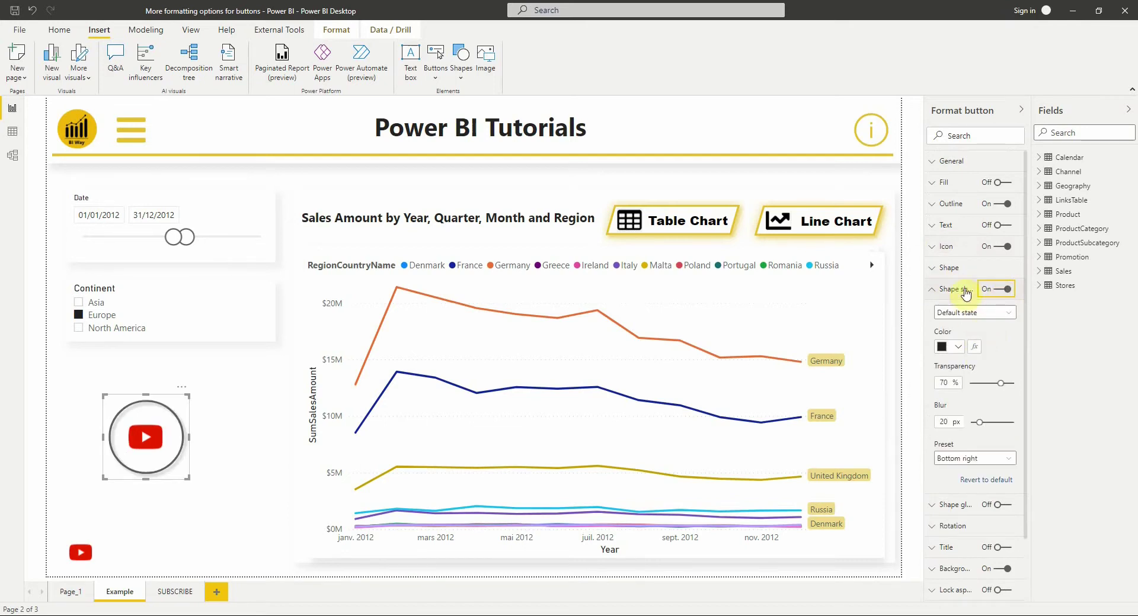
left_click(948, 203)
Set the button's outline colour to orange-red #F25627 using More colors
left_click(955, 263)
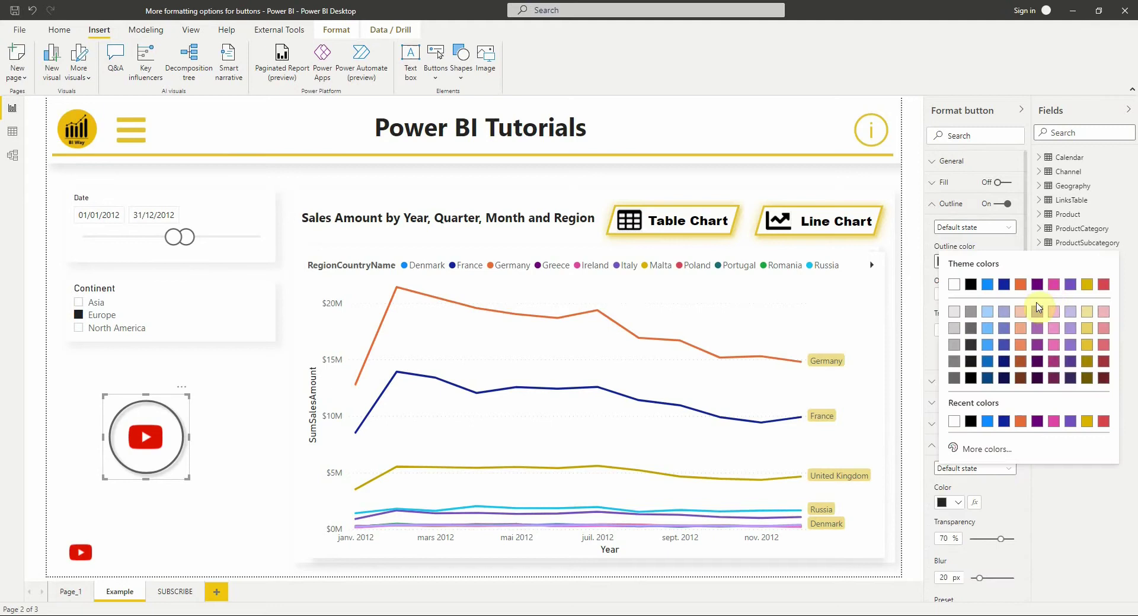
left_click(972, 448)
left_click(958, 408)
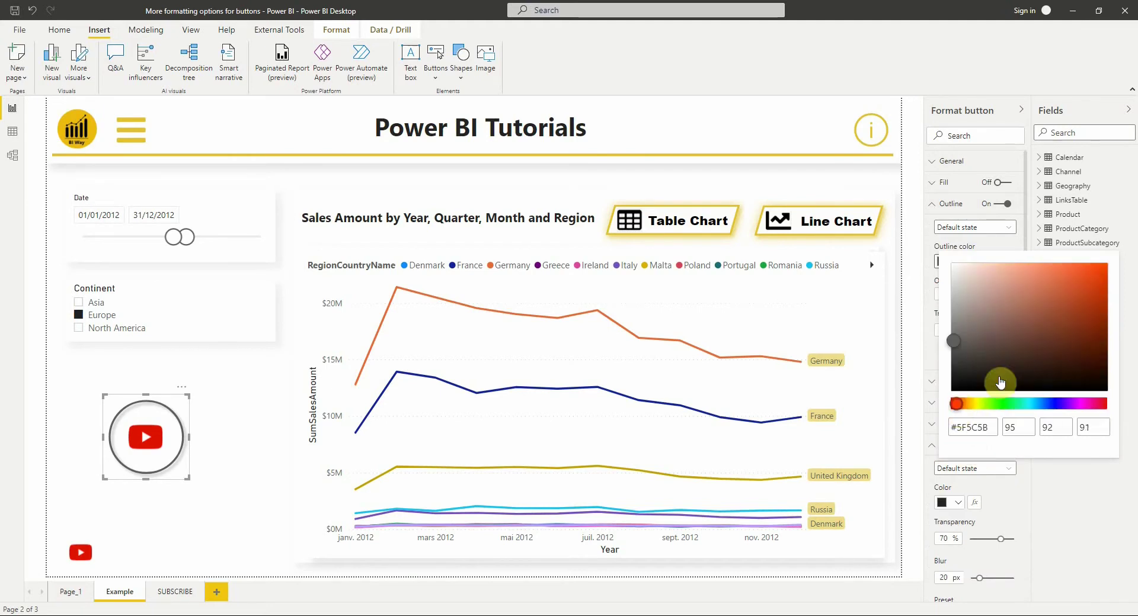
left_click(1078, 269)
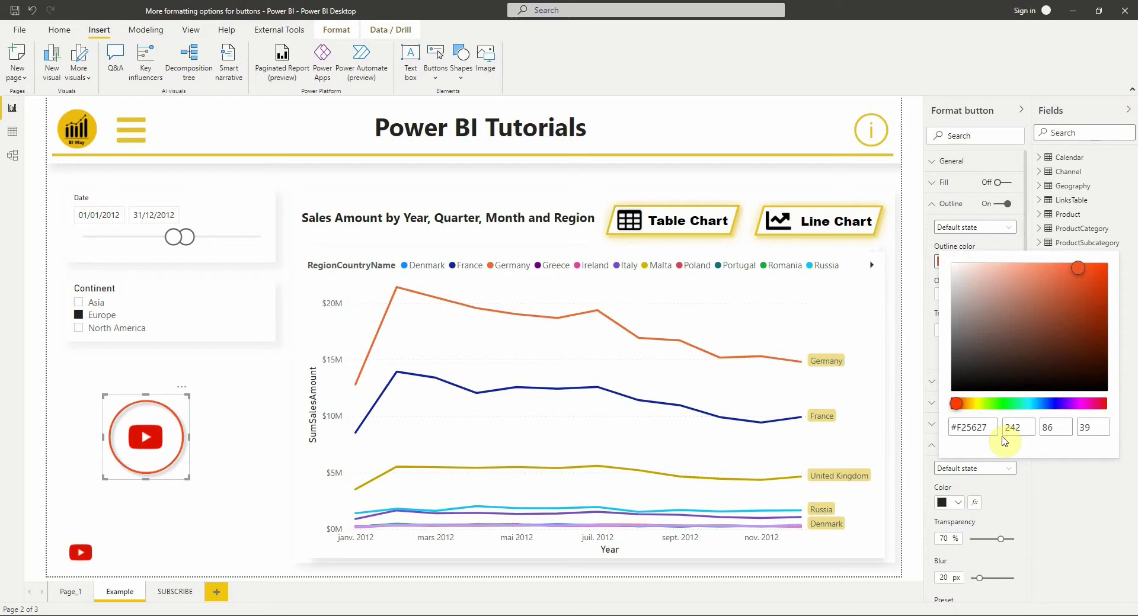
left_click(1020, 474)
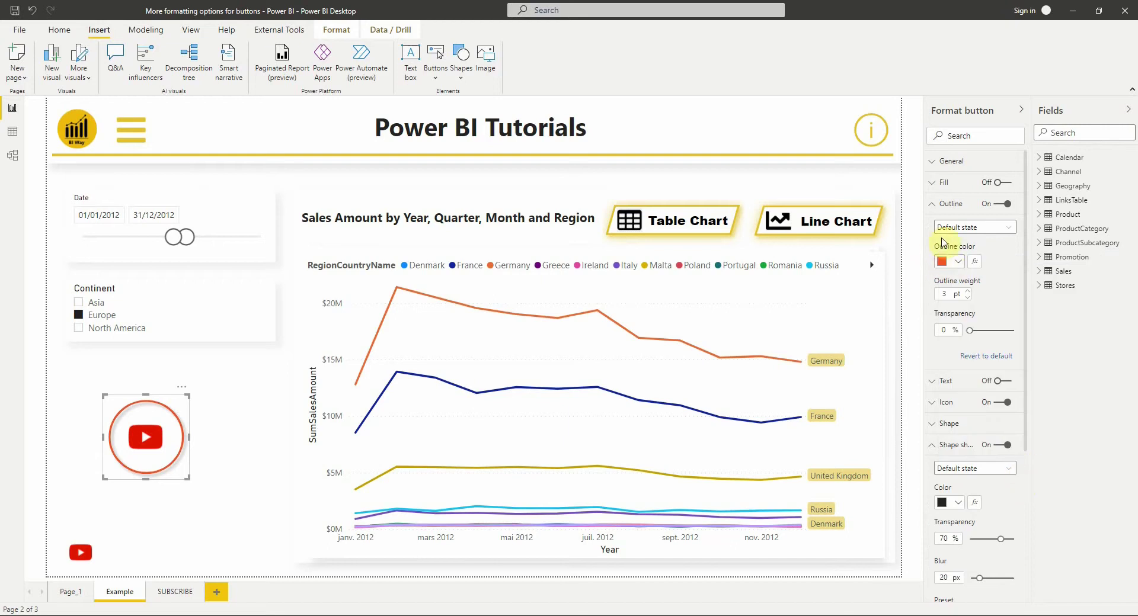
Change the button's shape shadow colour to the red-orange recent colour
left_click(941, 206)
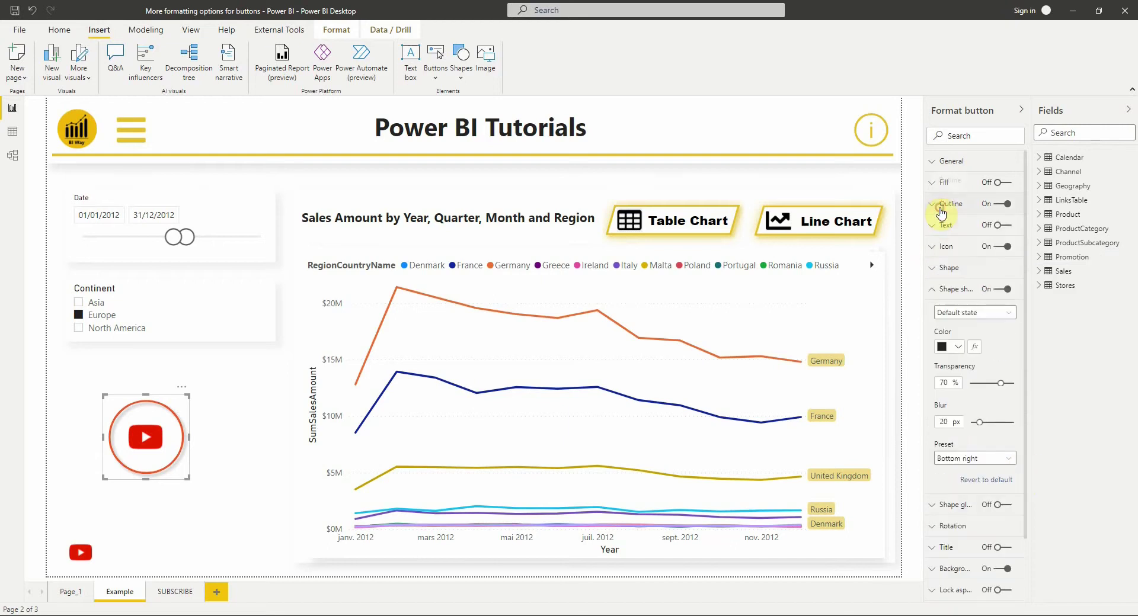
left_click(956, 348)
left_click(954, 507)
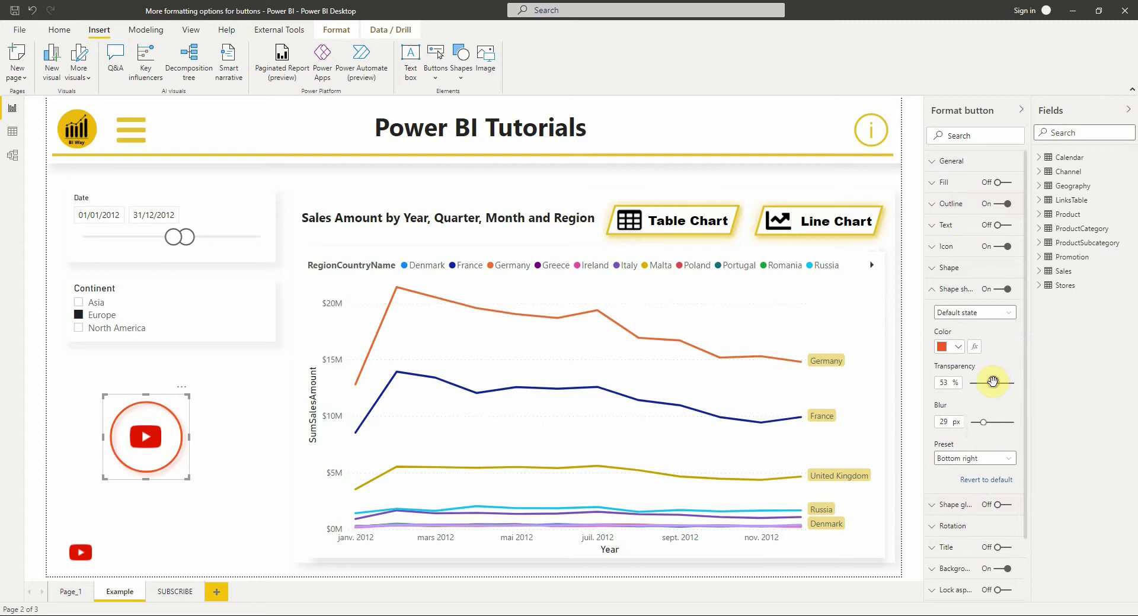
Turn on the button's shape glow in orange-red at about 52% transparency
left_click(947, 289)
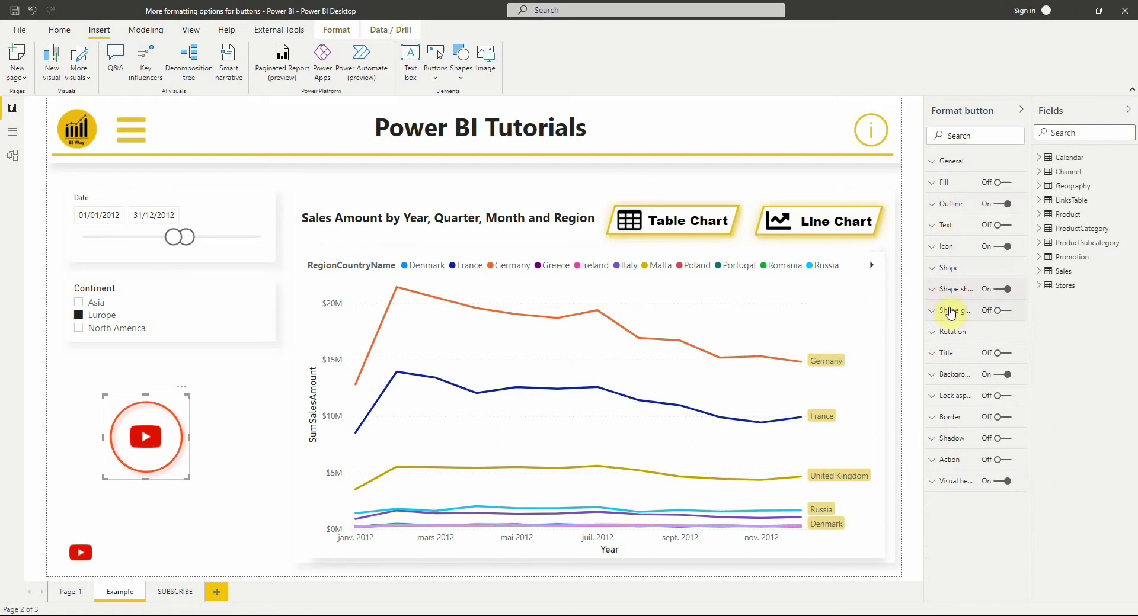
left_click(996, 312)
left_click(948, 312)
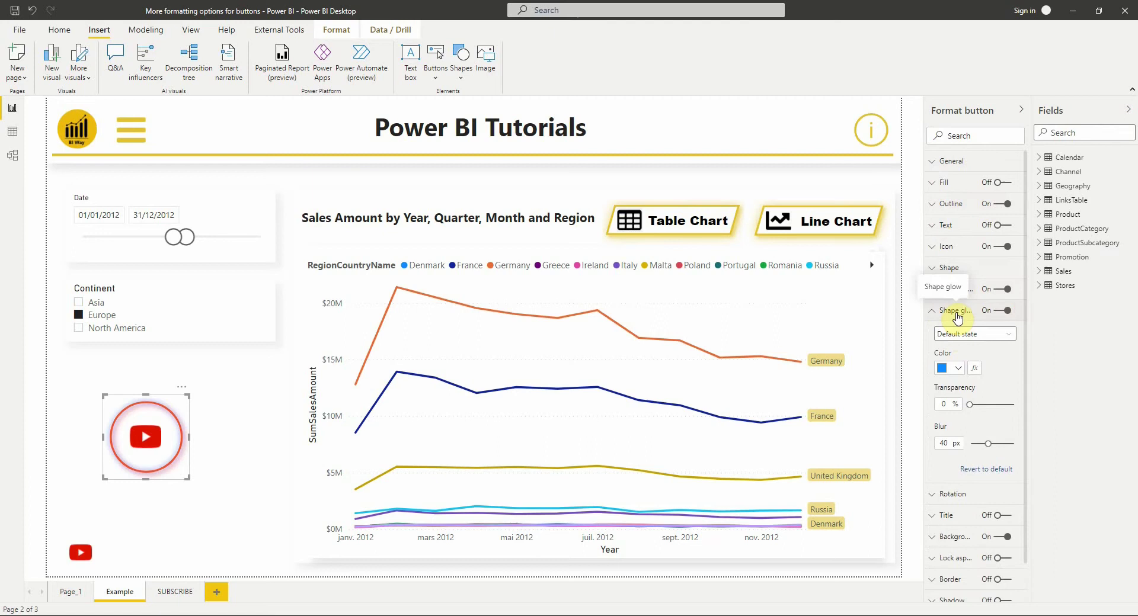
left_click(958, 368)
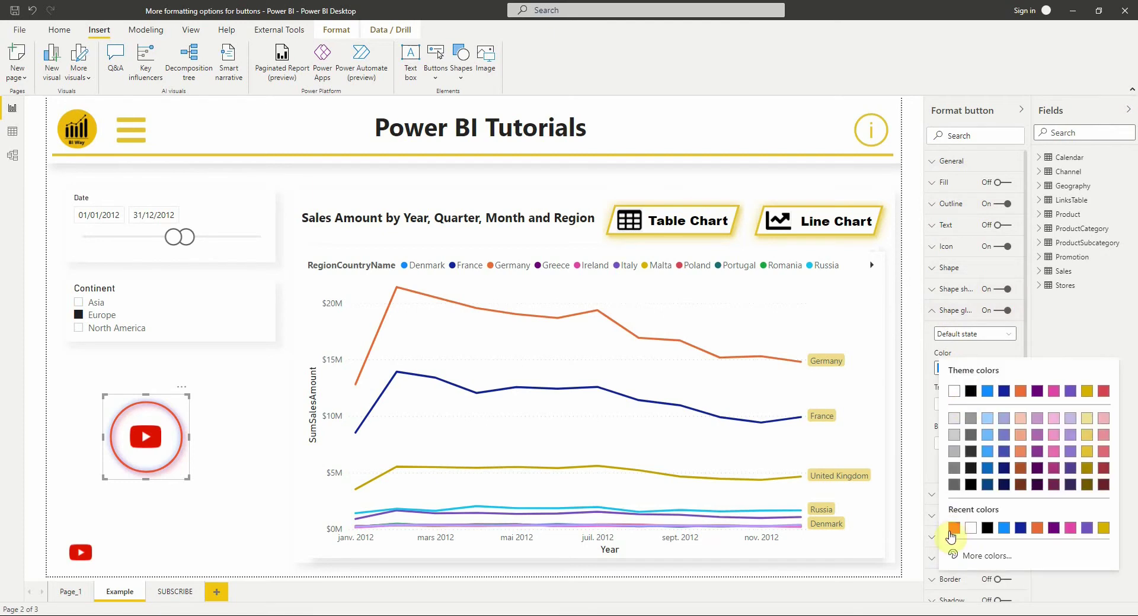
left_click(952, 529)
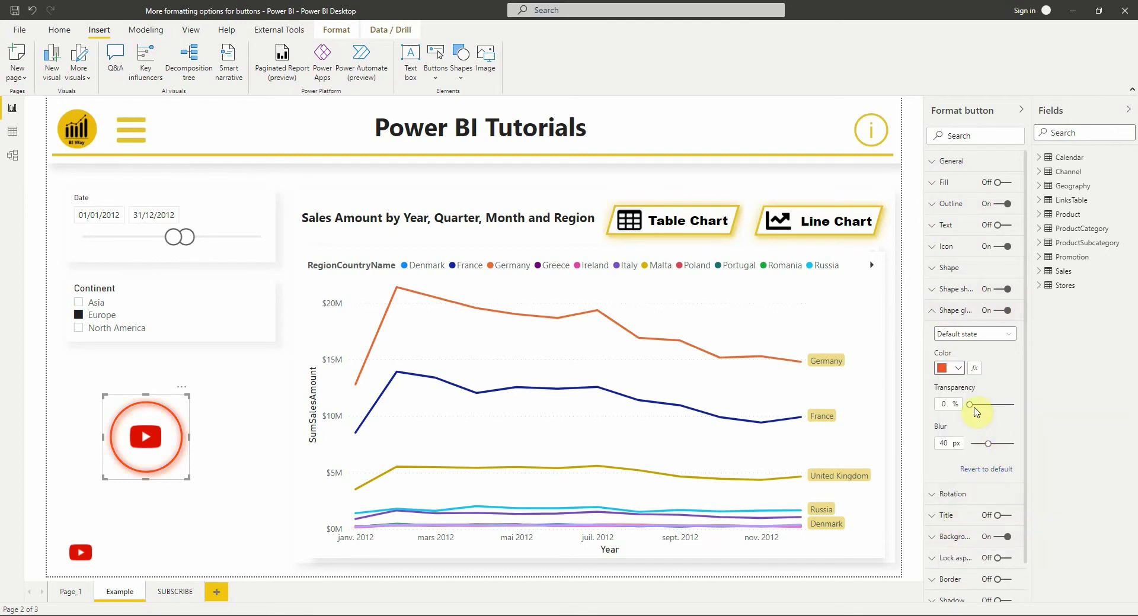
left_click_drag(970, 404, 989, 408)
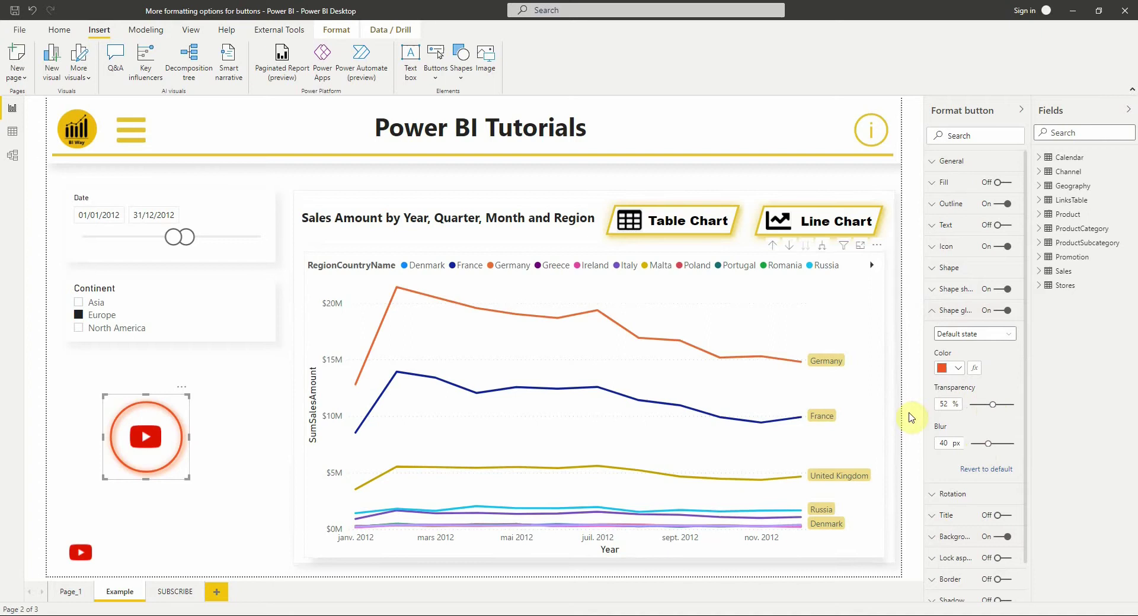
Turn on button fill with an orange-red, slightly transparent fill for the hover state
left_click(947, 314)
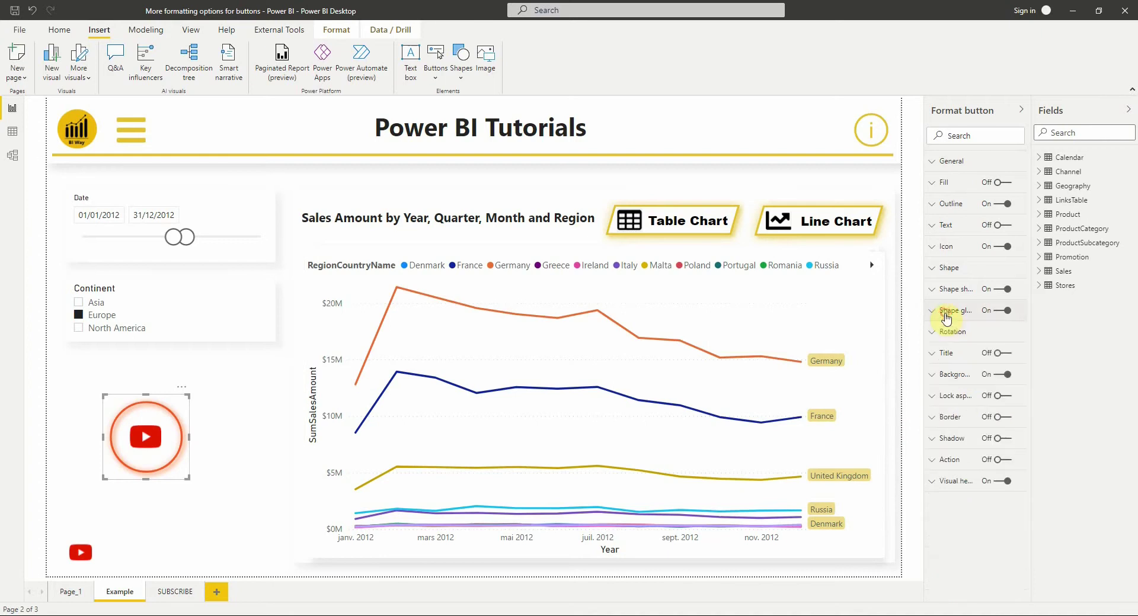
left_click(946, 184)
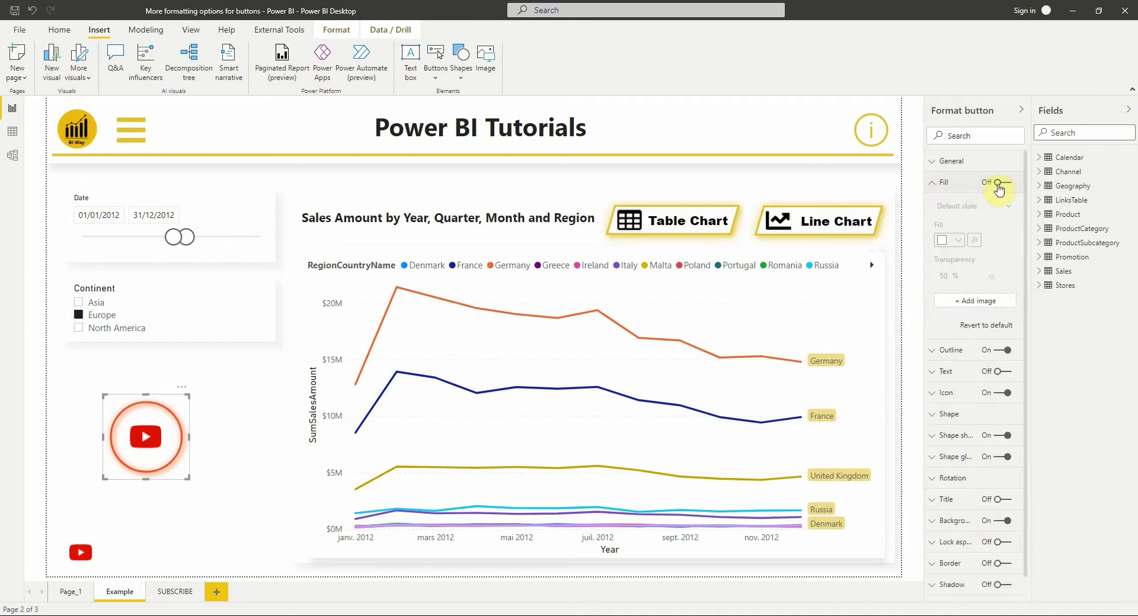
left_click(1003, 183)
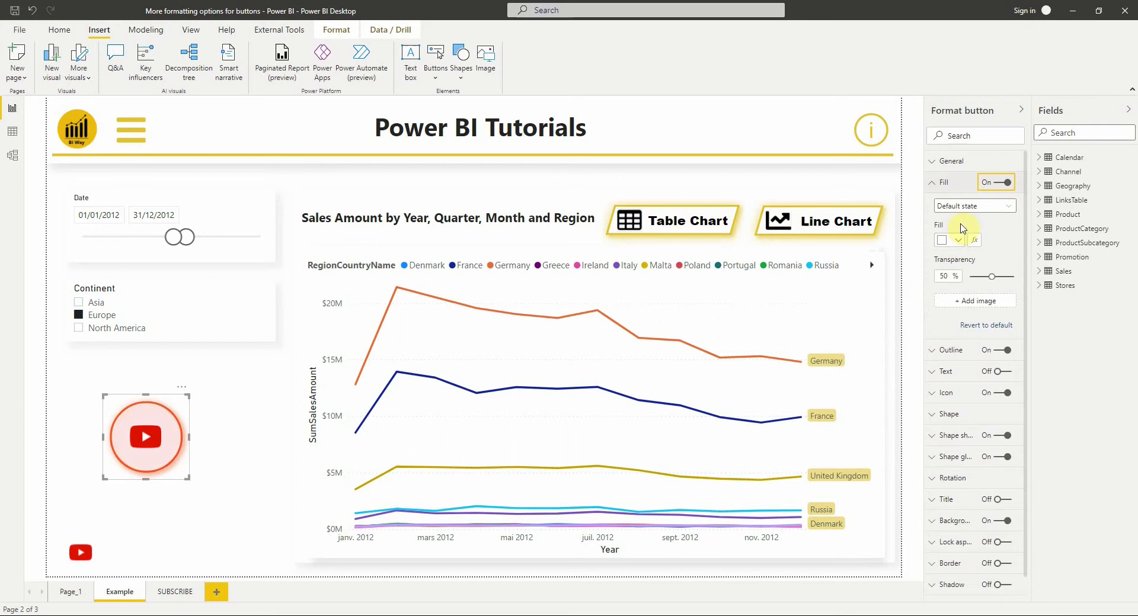
left_click(972, 205)
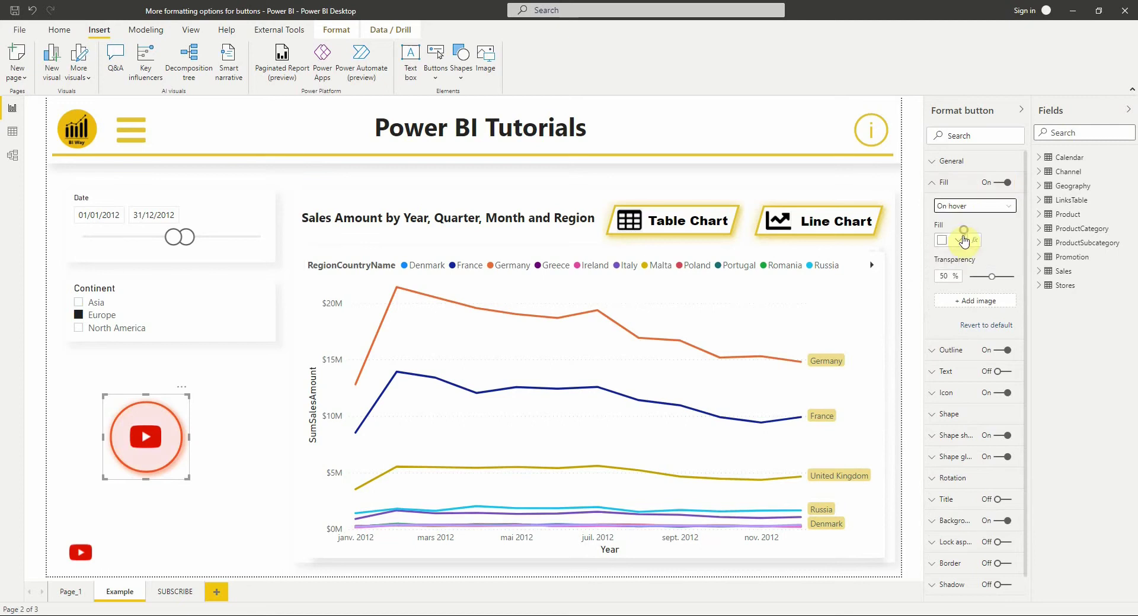
left_click(964, 240)
left_click(951, 398)
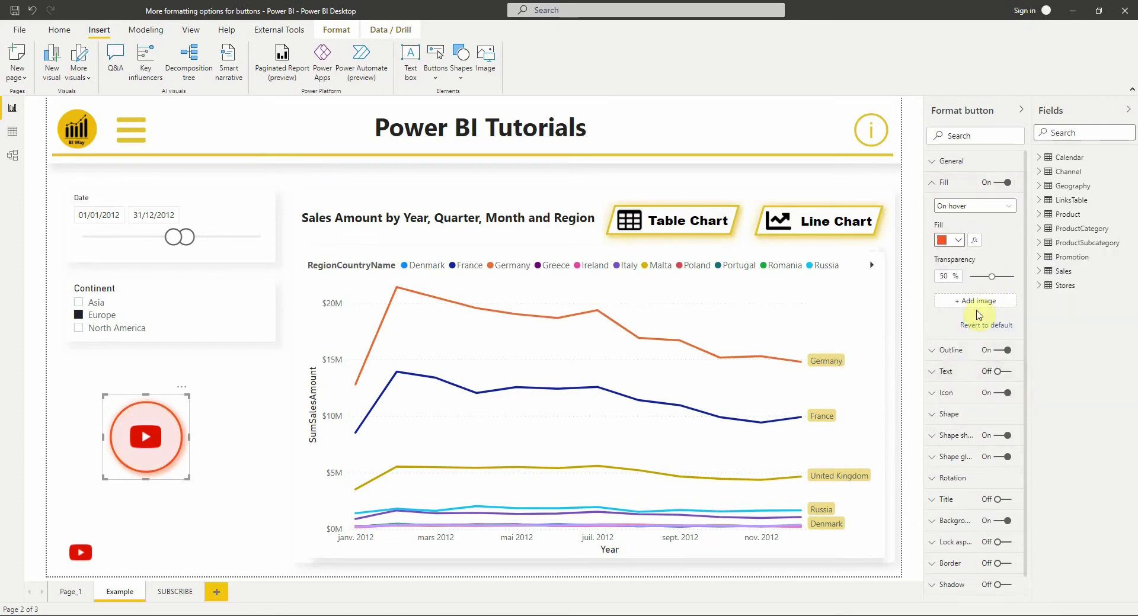
left_click_drag(988, 277, 987, 277)
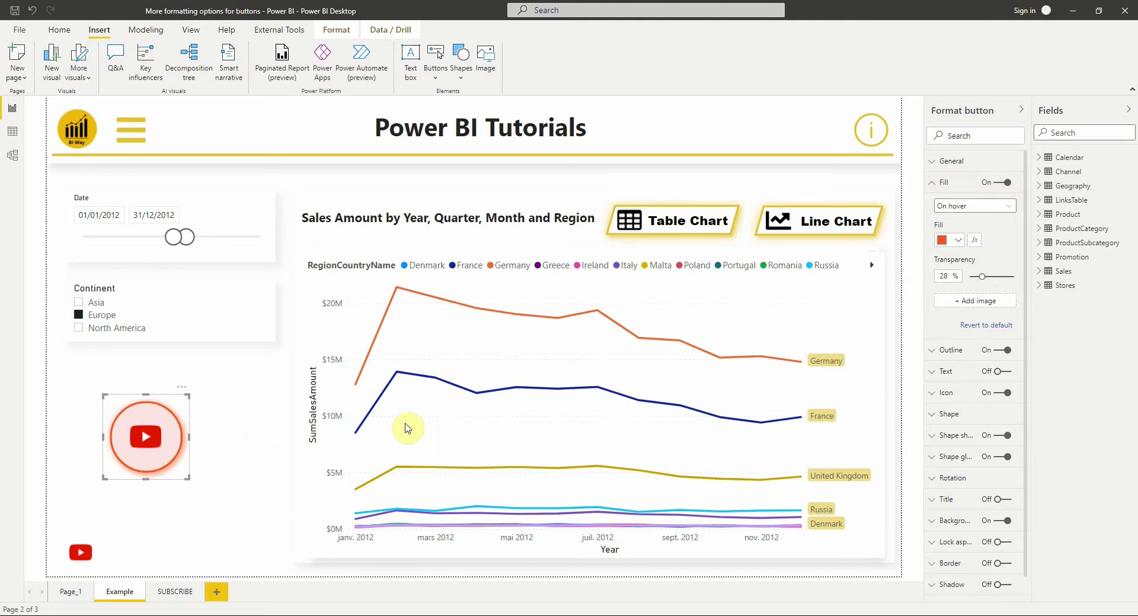
Make the default-state fill white at 0% transparency, then preview the hover fill
left_click(976, 207)
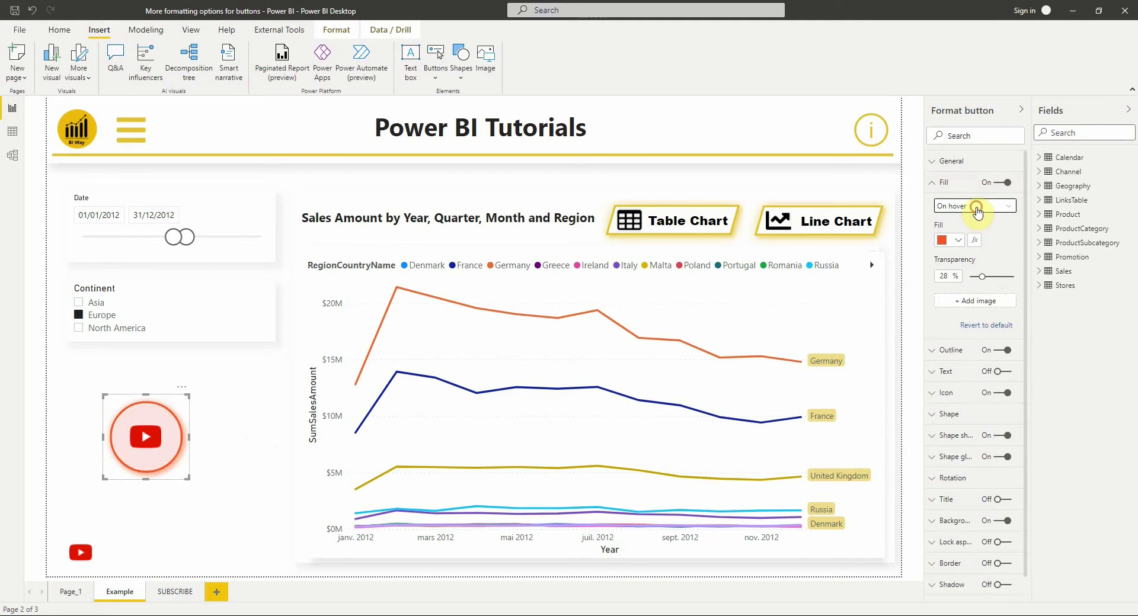
left_click(946, 239)
left_click(952, 265)
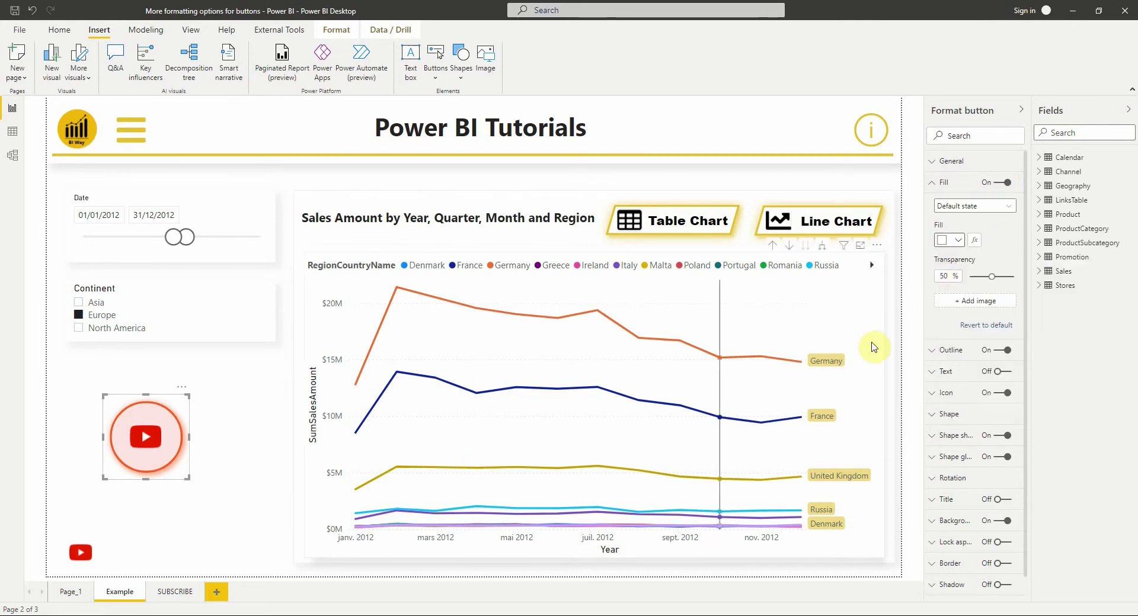
left_click_drag(989, 276, 967, 277)
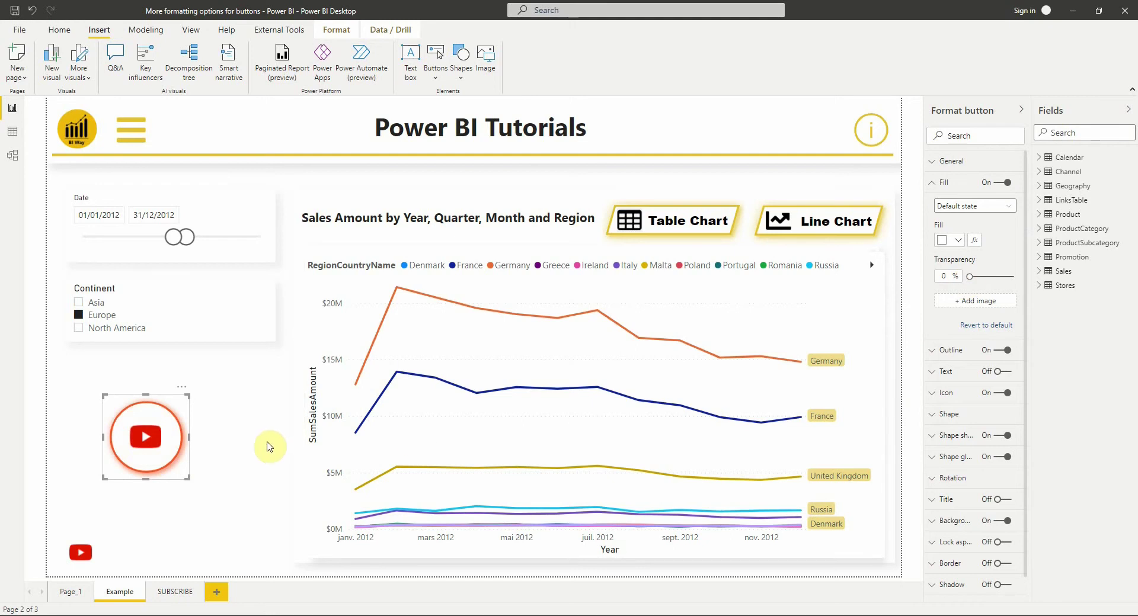
left_click(211, 444)
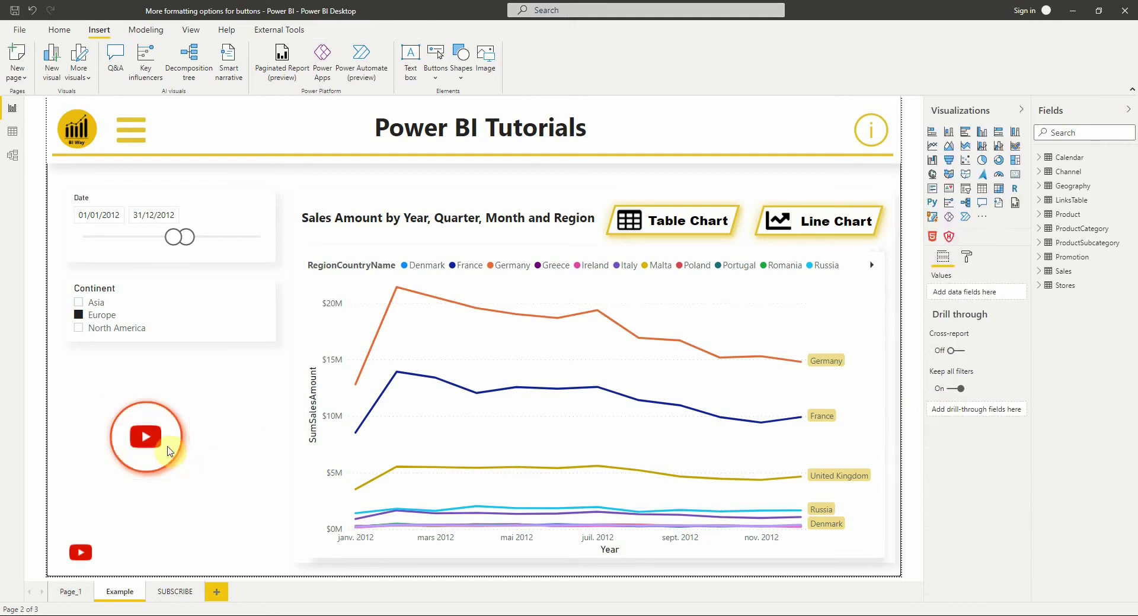
left_click(171, 449)
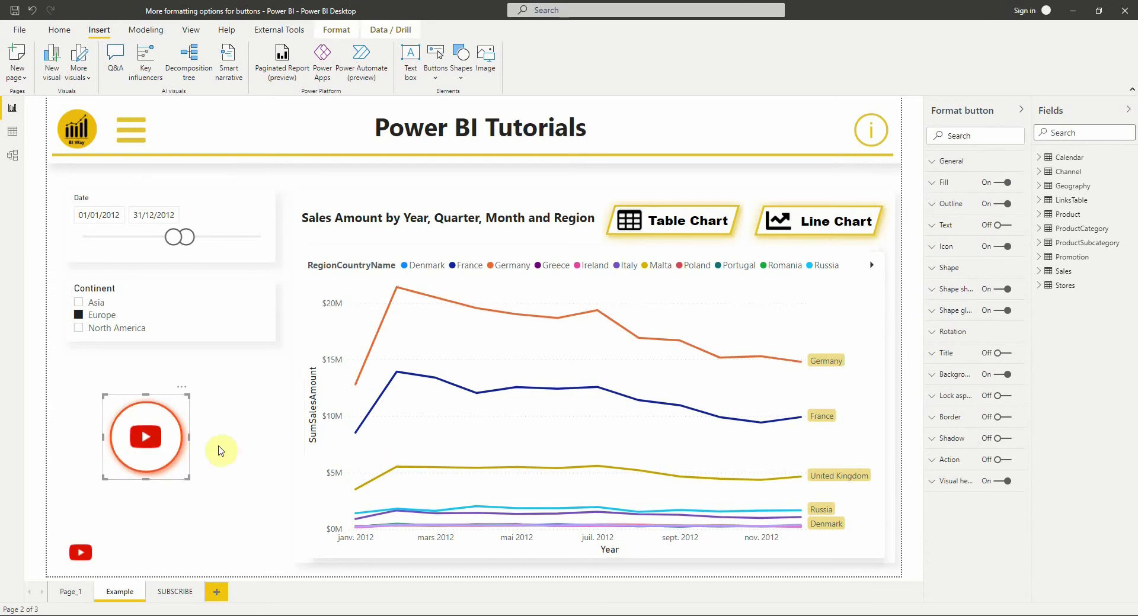
Turn on a Web URL action for the button with the pasted YouTube link
left_click(943, 461)
left_click(1004, 461)
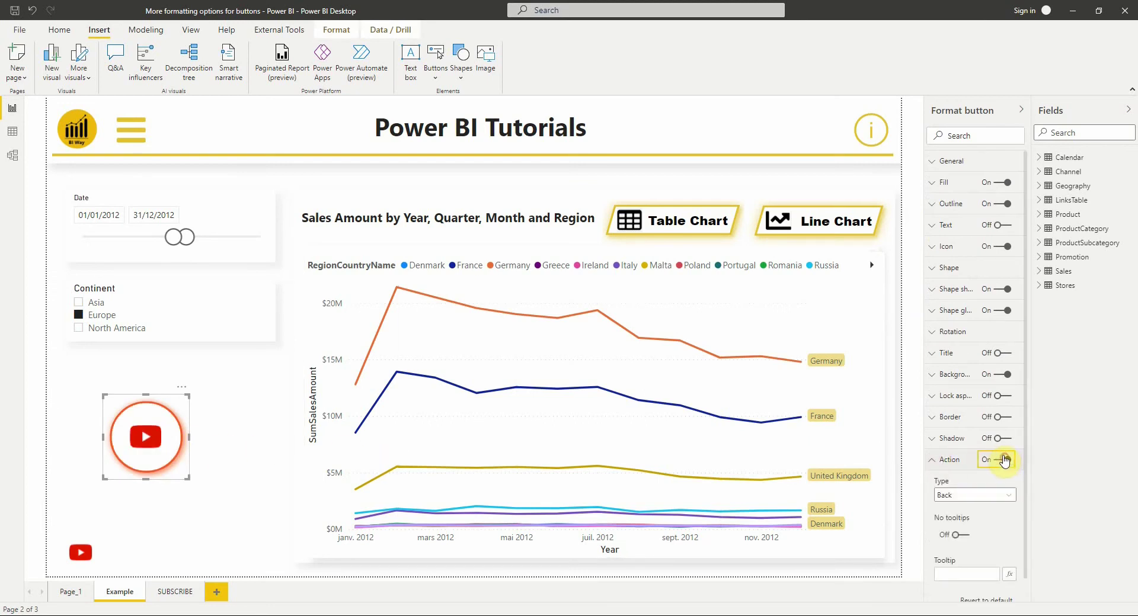
scroll(972, 465, "down", 1)
left_click(968, 463)
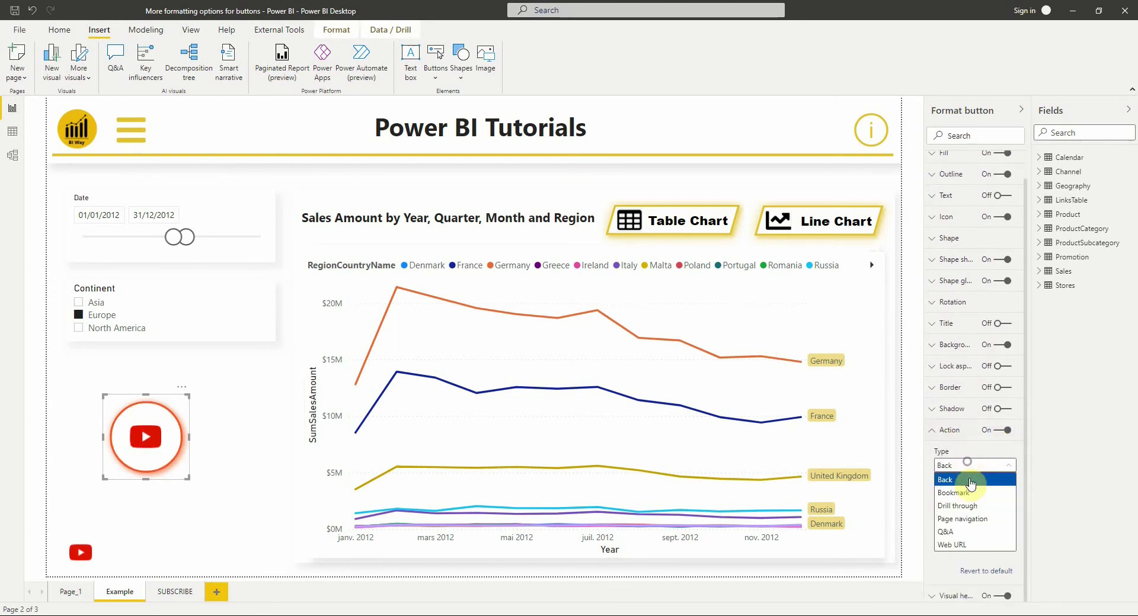
left_click(972, 545)
scroll(970, 525, "down", 1)
left_click(959, 464)
key("ctrl+v")
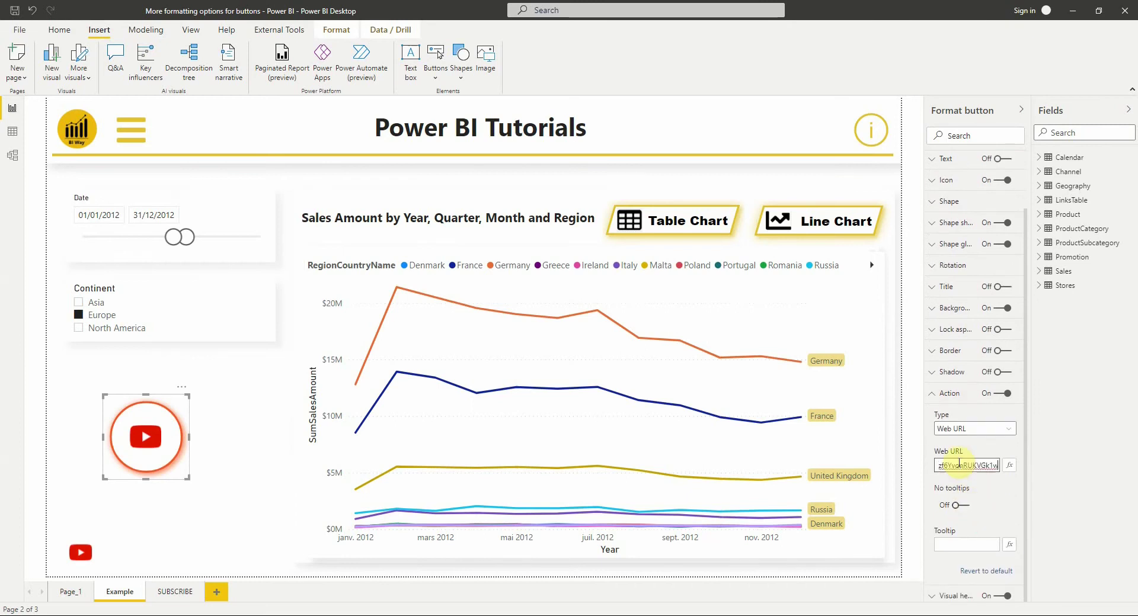
left_click(989, 487)
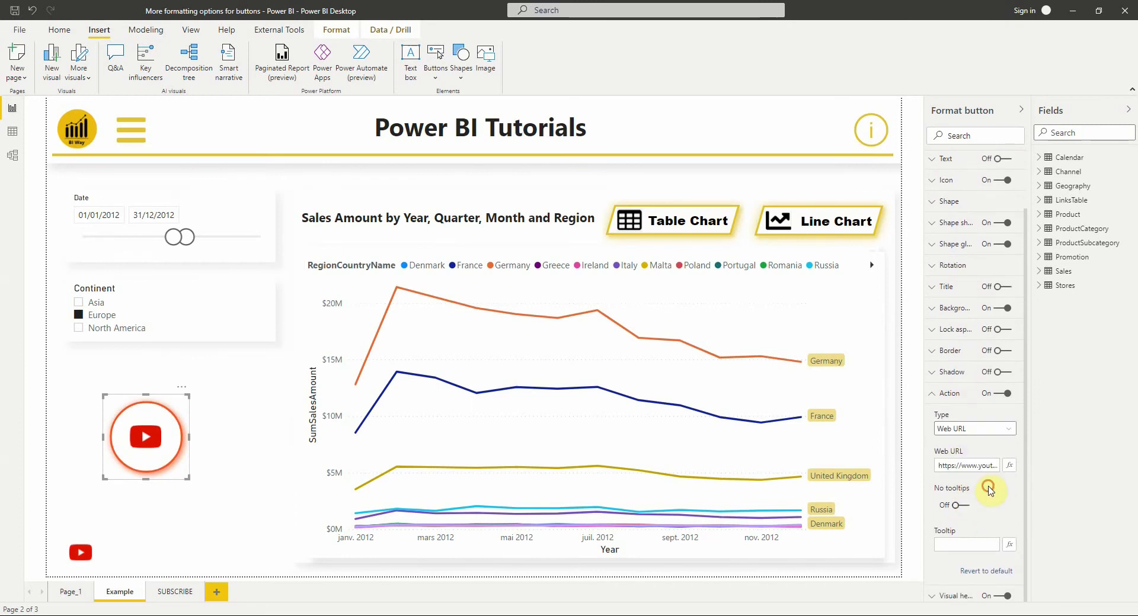
Switch No tooltips on and test the button's YouTube link
left_click(959, 507)
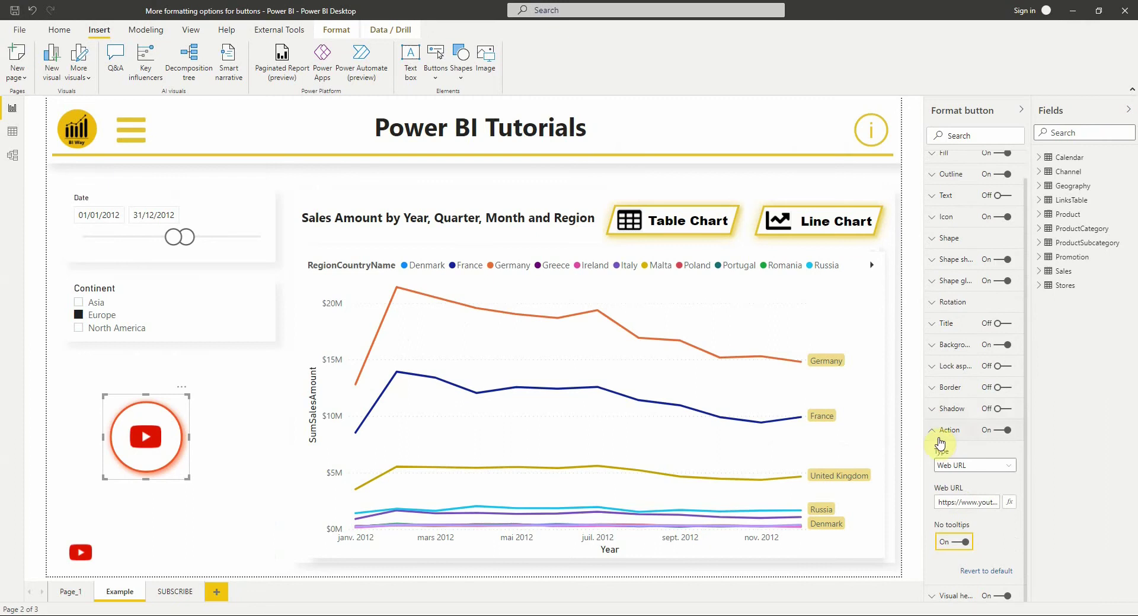
left_click(239, 498)
mouse_move(146, 436)
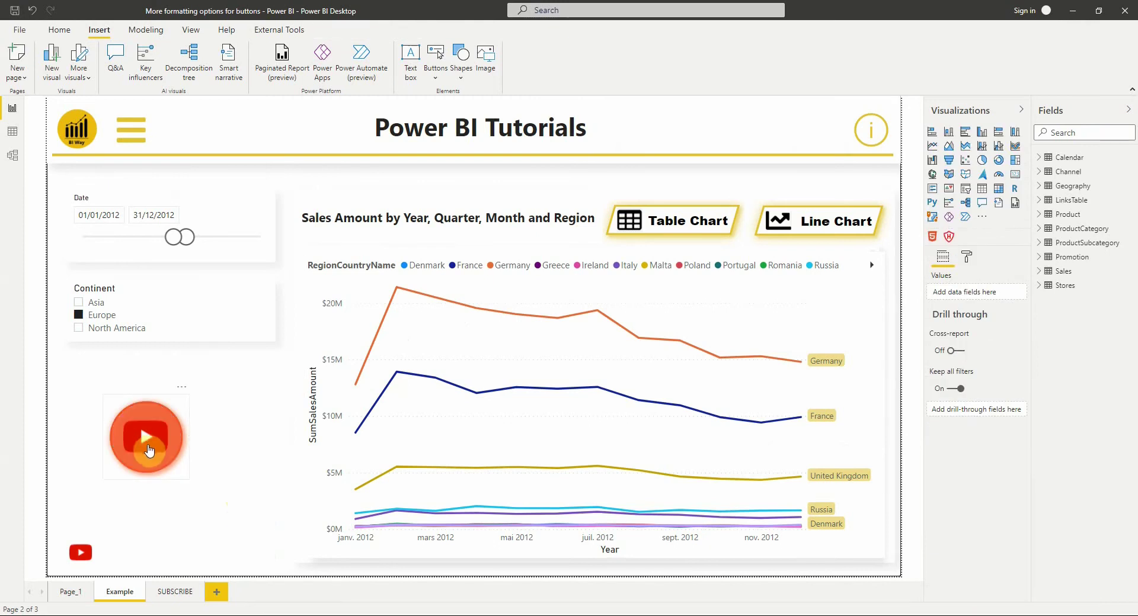
left_click(149, 449)
left_click(152, 456)
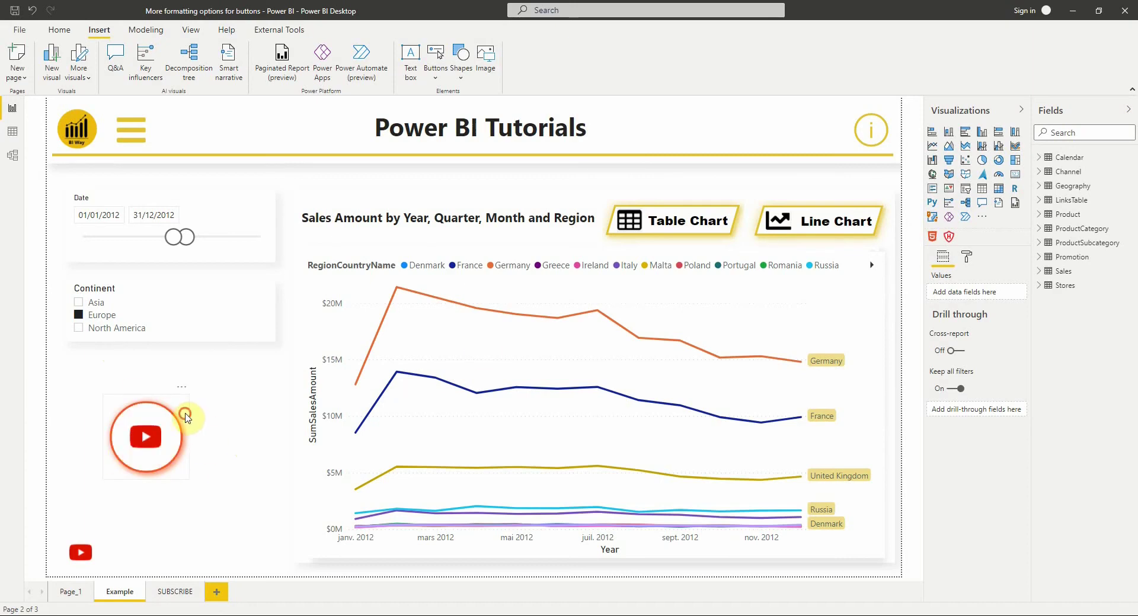
left_click(185, 417)
Change the YouTube button's shape from a circle to Rounded Rectangle
left_click(945, 248)
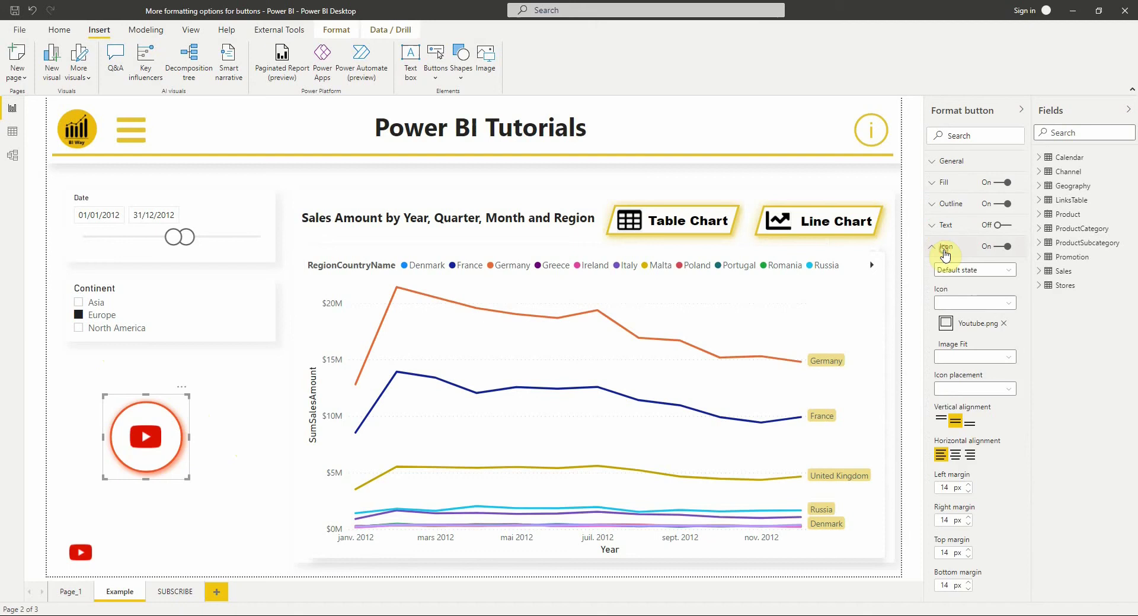
left_click(946, 249)
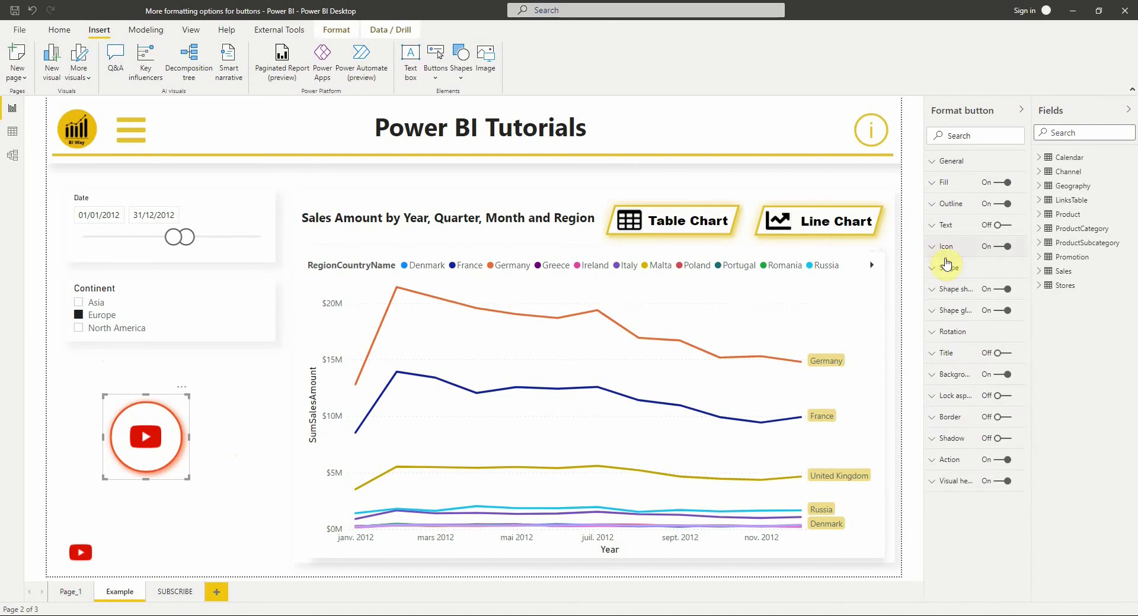
left_click(945, 268)
left_click(964, 325)
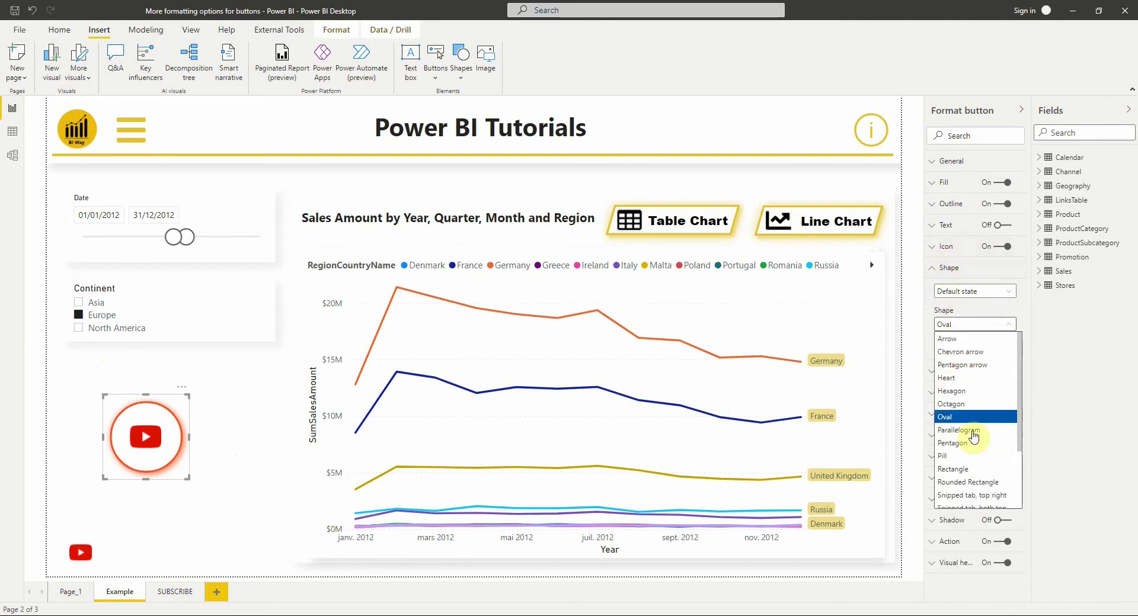
scroll(984, 415, "up", 2)
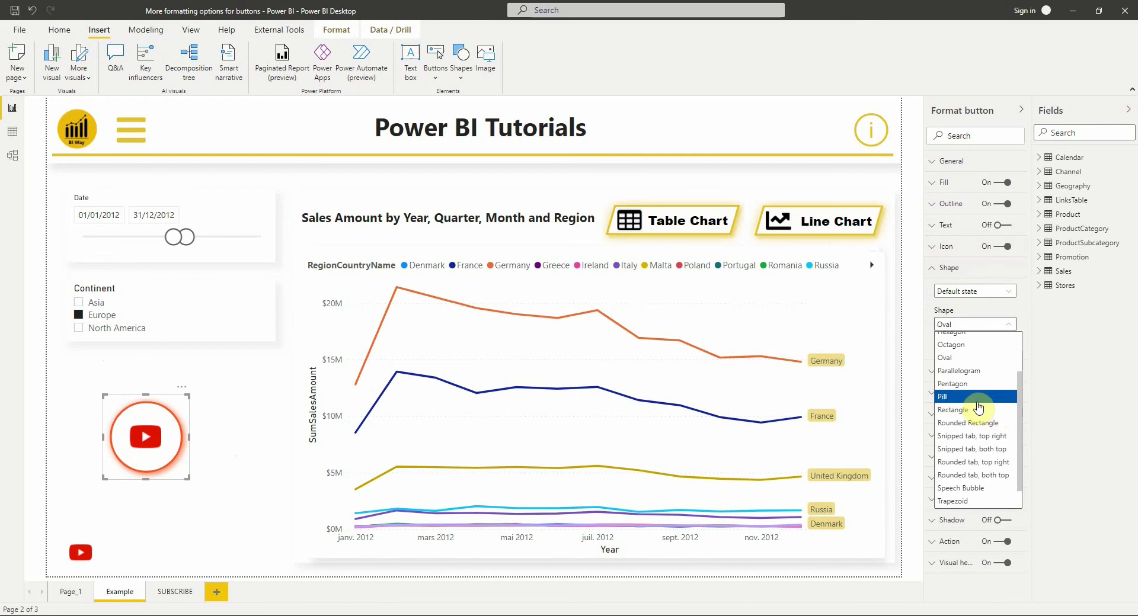
left_click(978, 422)
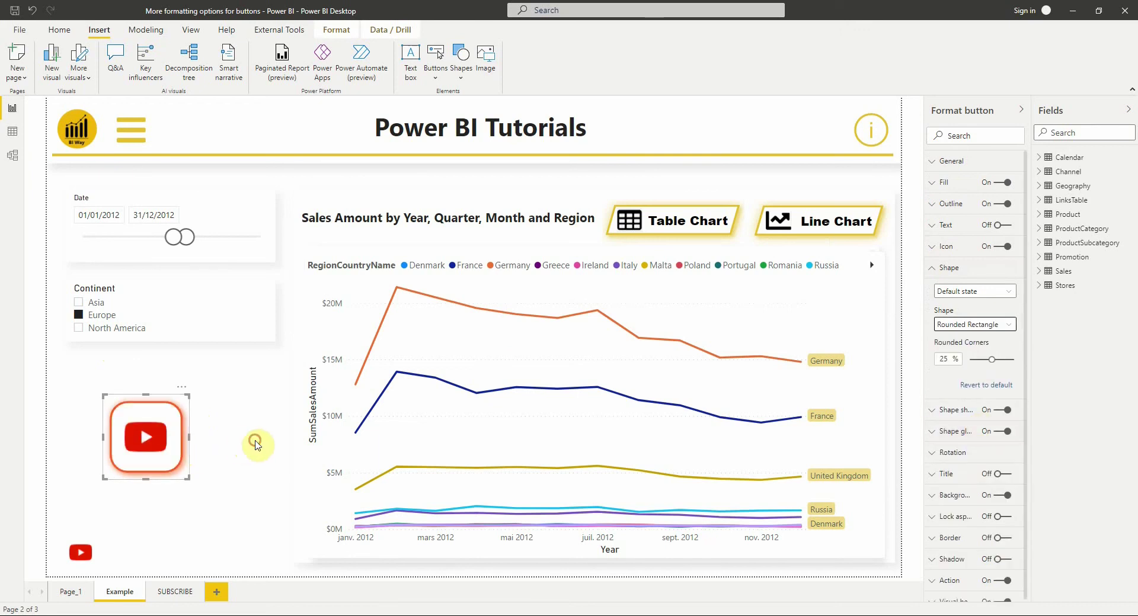
left_click(253, 468)
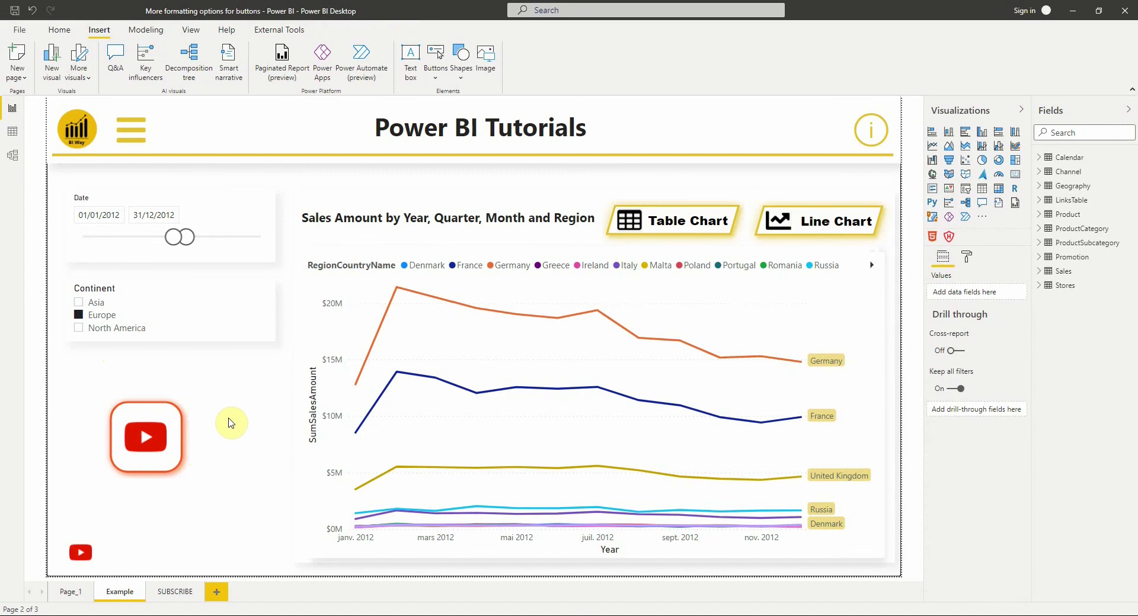
Switch to the SUBSCRIBE report page
left_click(174, 592)
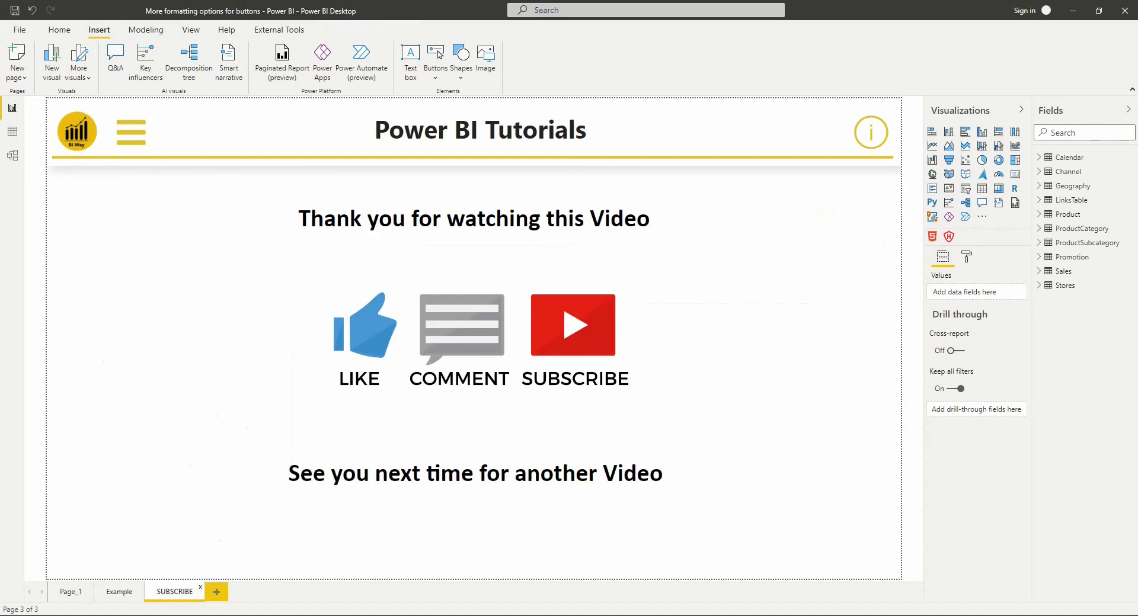